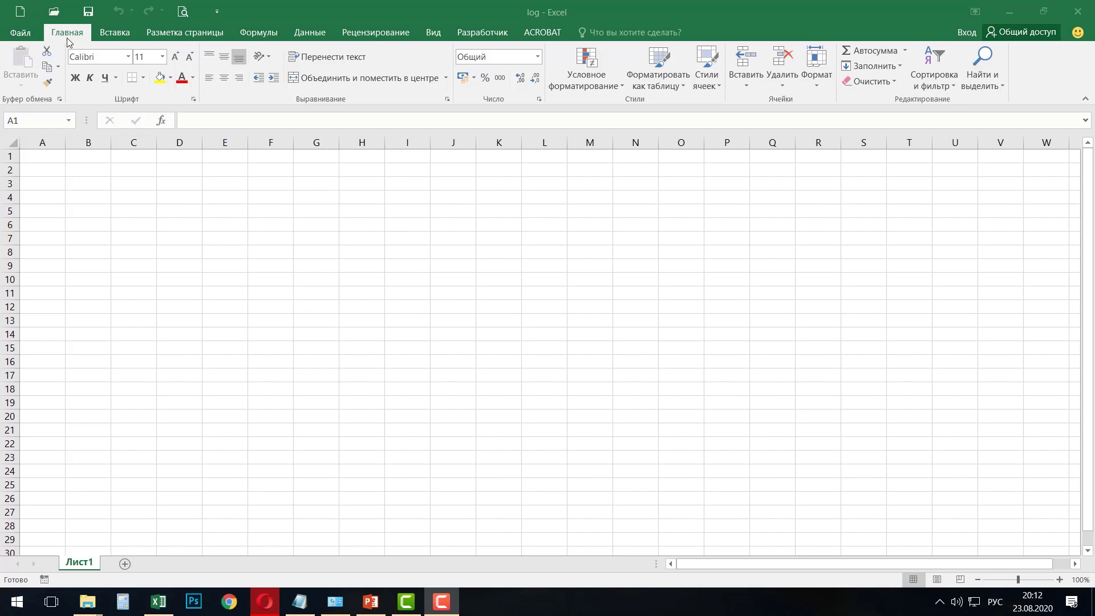
Open the впр workbook from the D:\EXCEL\ВПР folder.
left_click(24, 37)
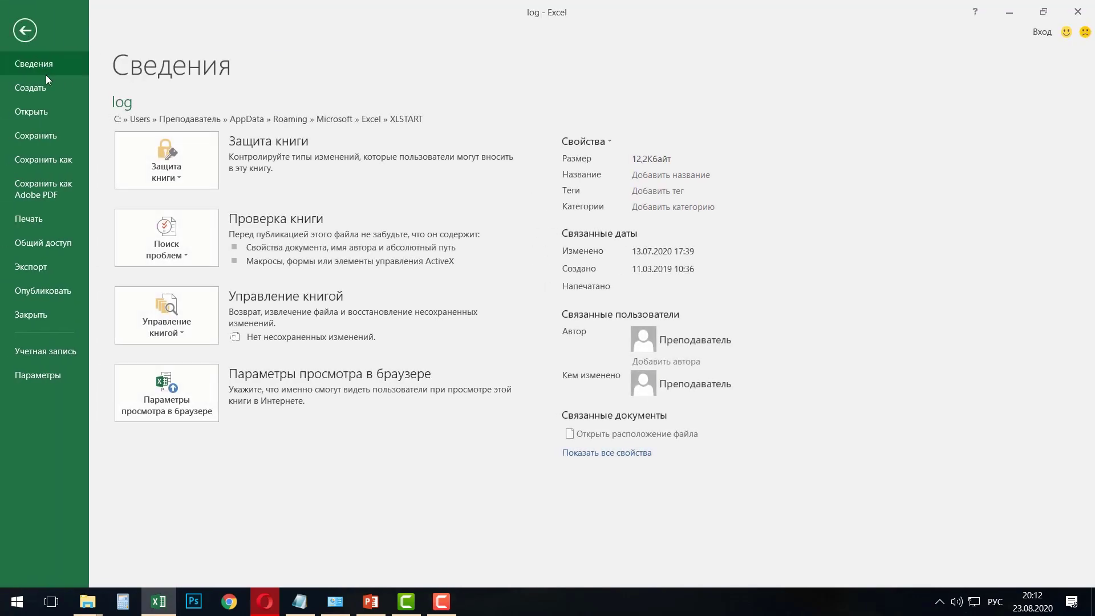
left_click(33, 114)
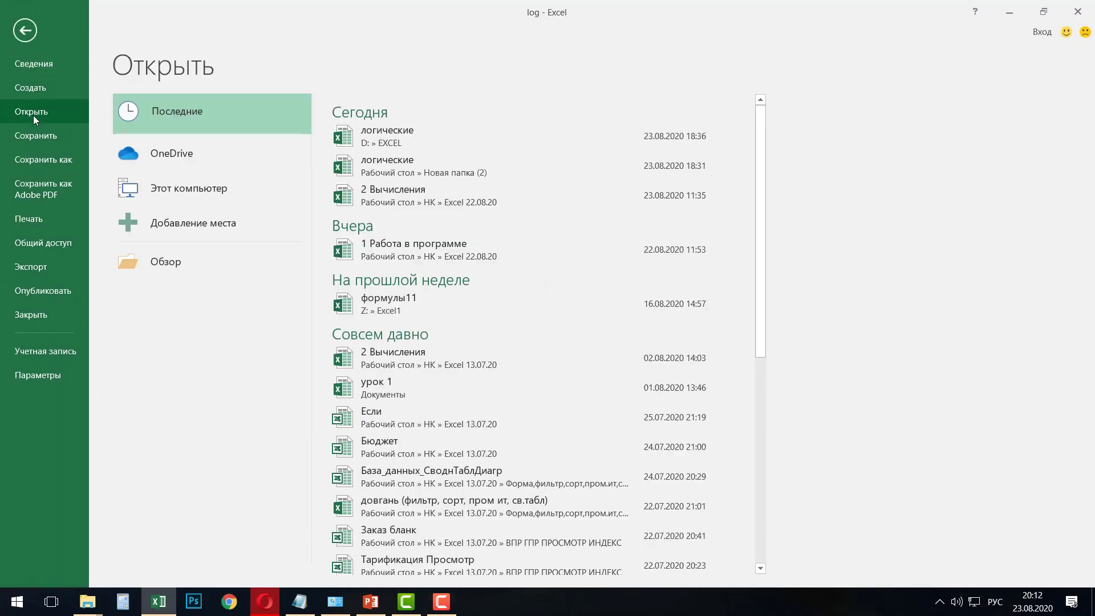
left_click(170, 269)
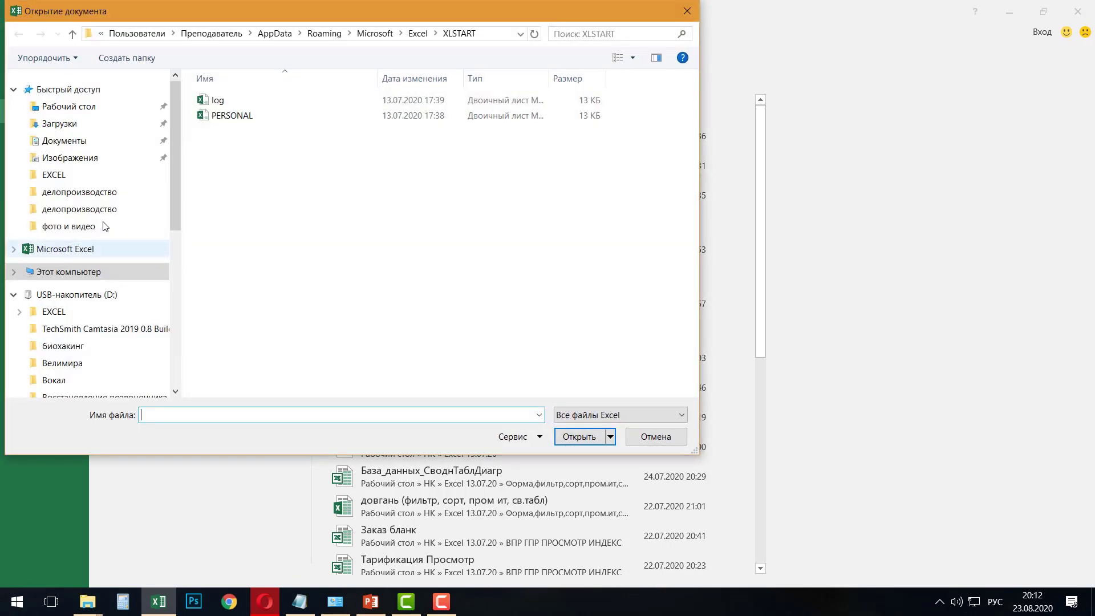
left_click(52, 177)
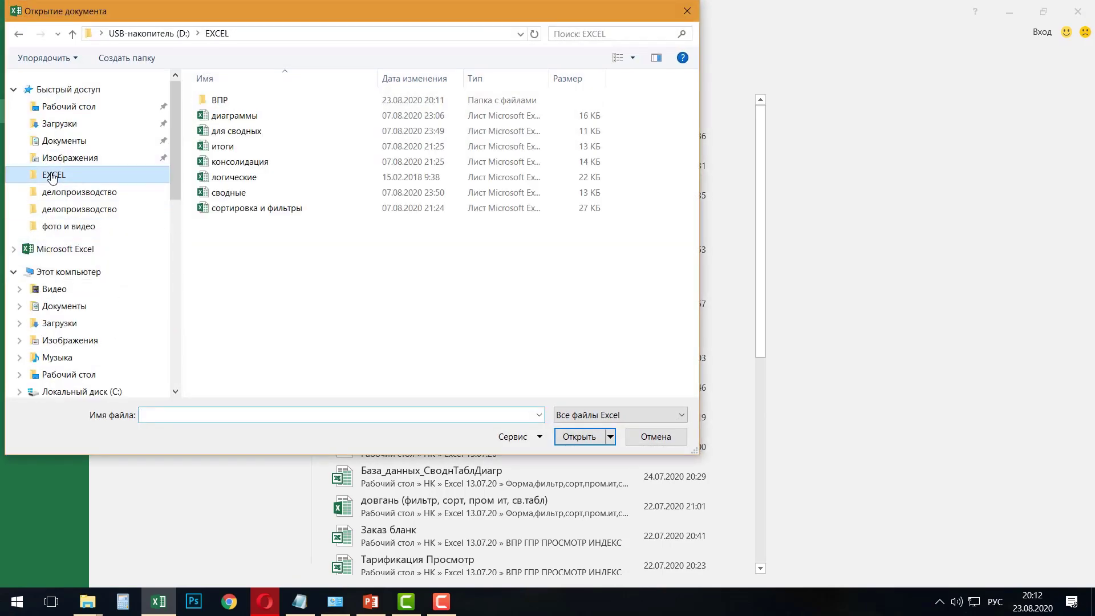
left_click(219, 102)
double_click(219, 101)
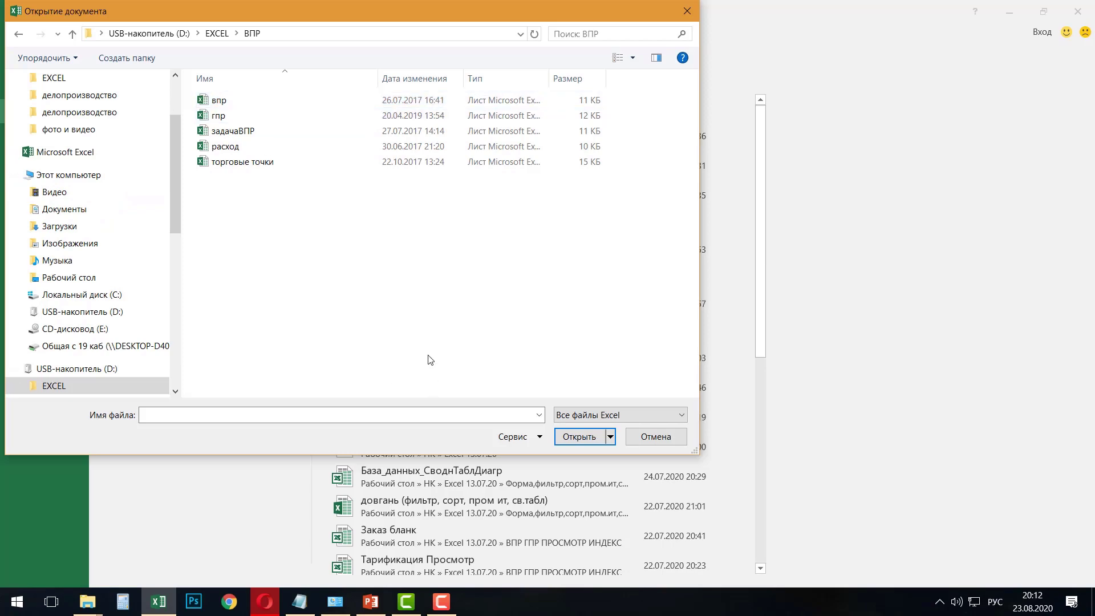
double_click(220, 101)
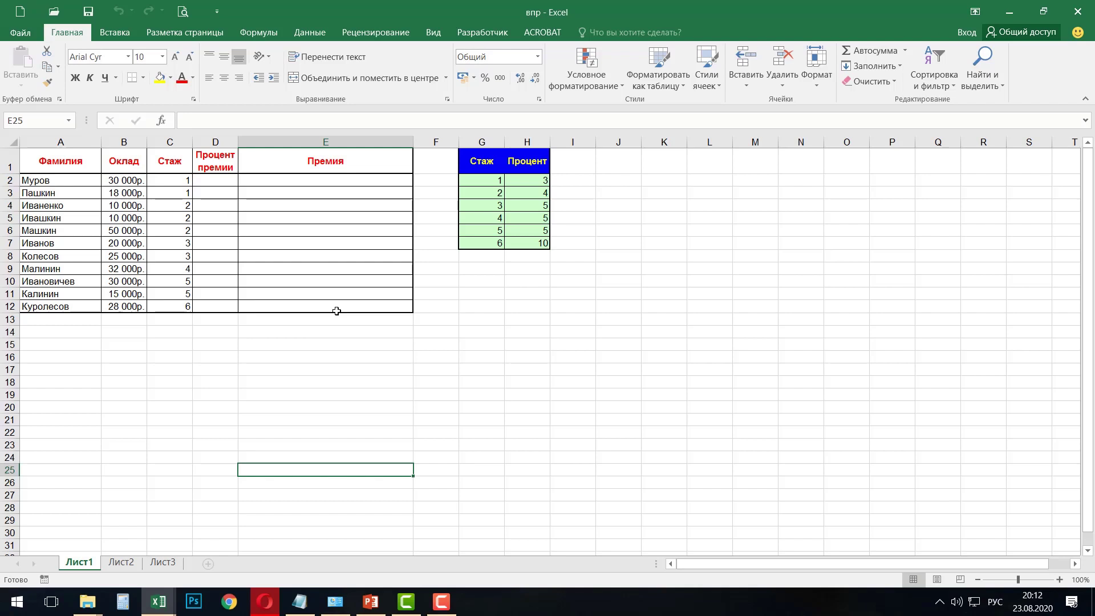
left_click(170, 141)
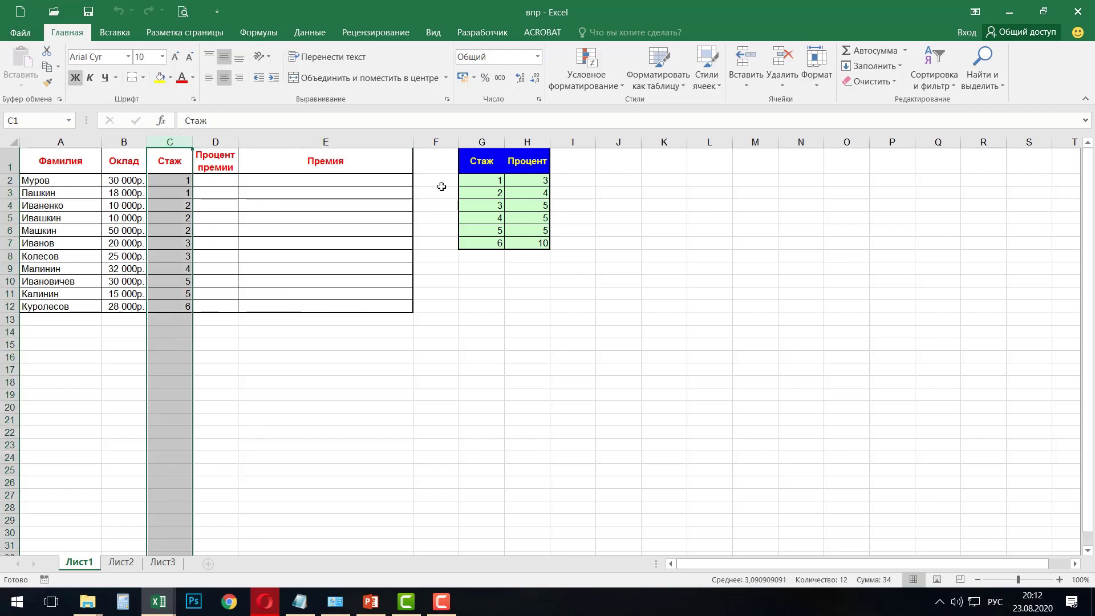
left_click(485, 141)
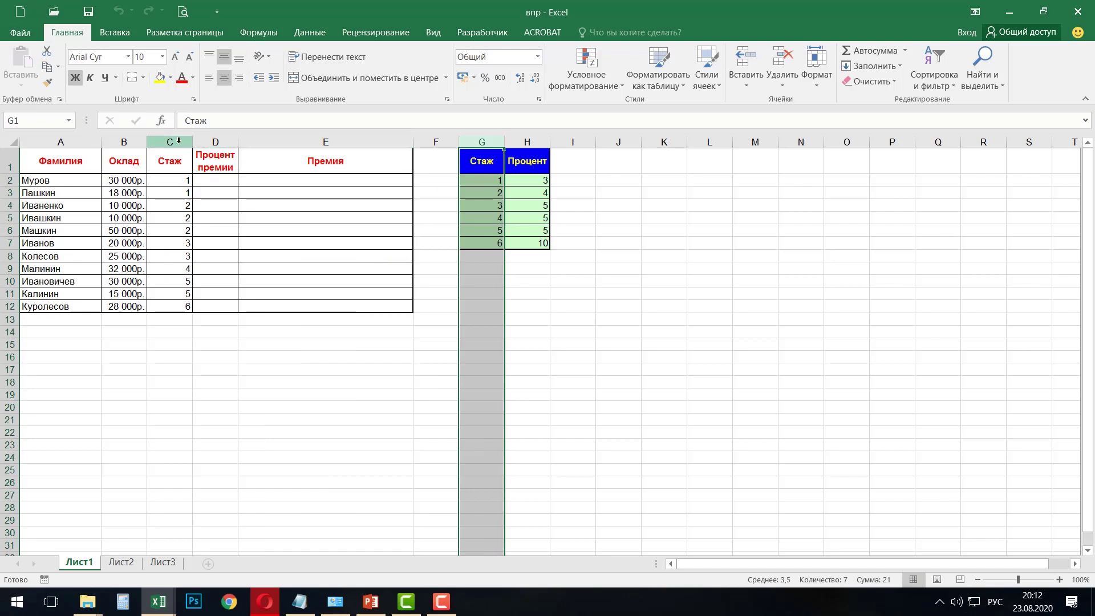
left_click(170, 141)
left_click(494, 142)
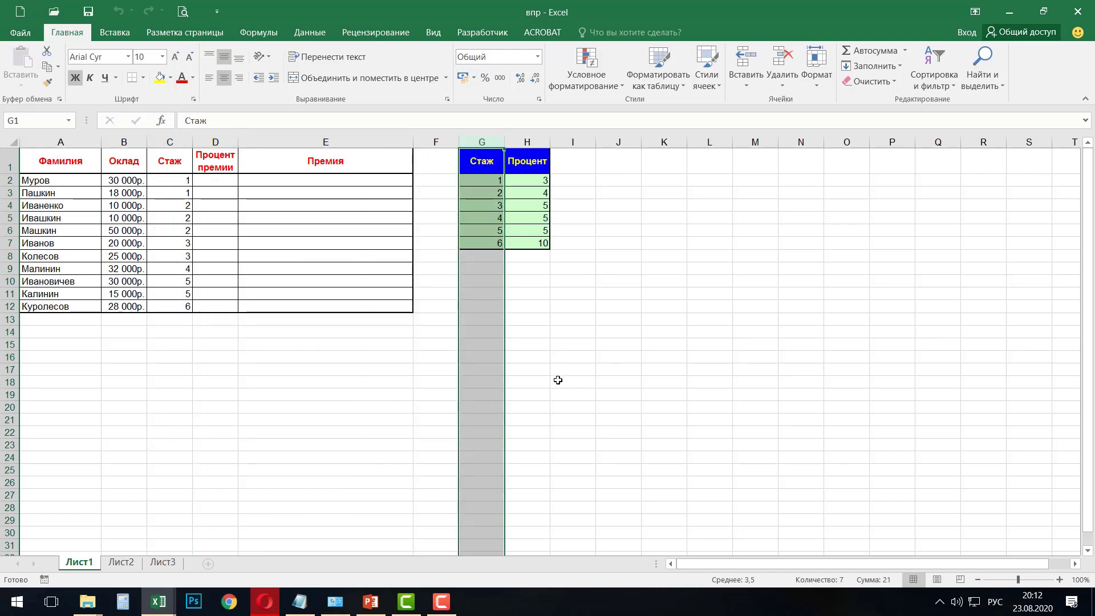
left_click(212, 180)
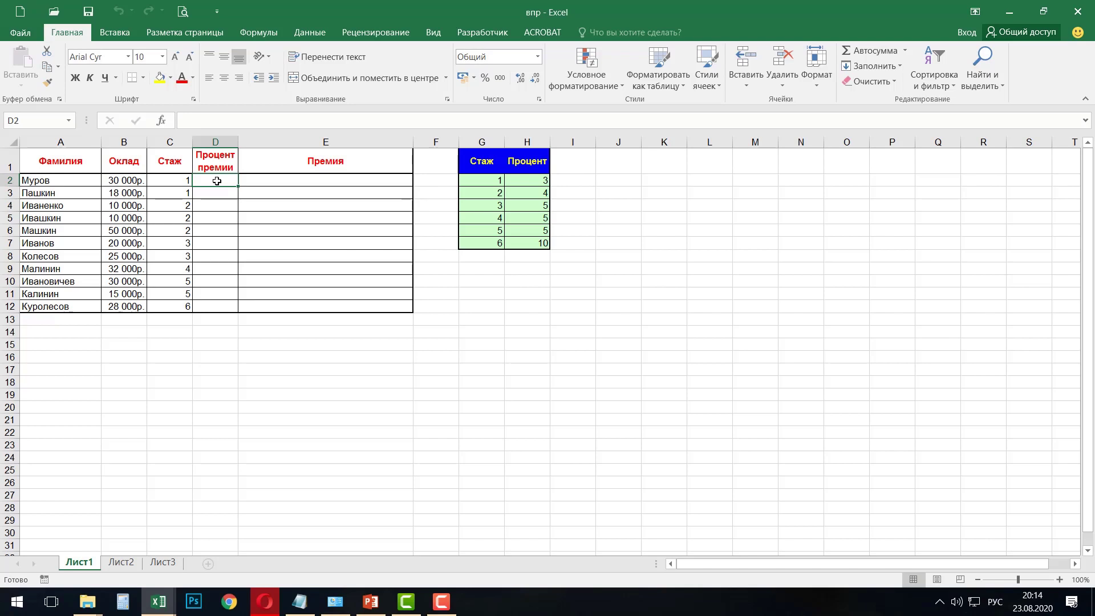
Insert an empty ВПР function into D2 from the lookup functions and move its dialog aside.
left_click(268, 35)
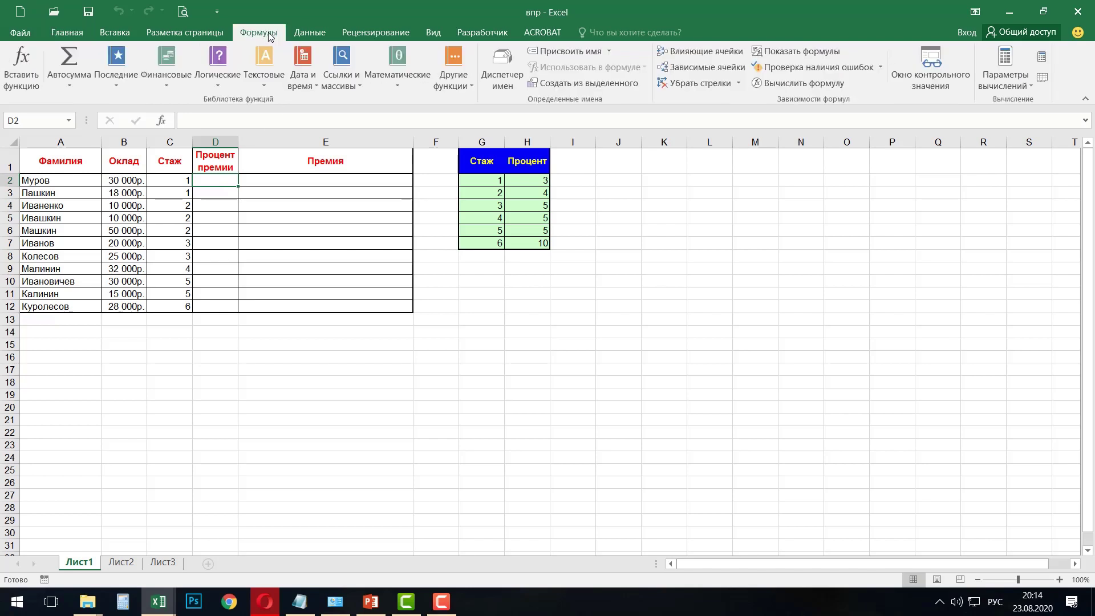
left_click(351, 86)
left_click(354, 118)
mouse_move(622, 265)
left_mouse_down()
mouse_move(680, 311)
mouse_move(662, 280)
left_mouse_up()
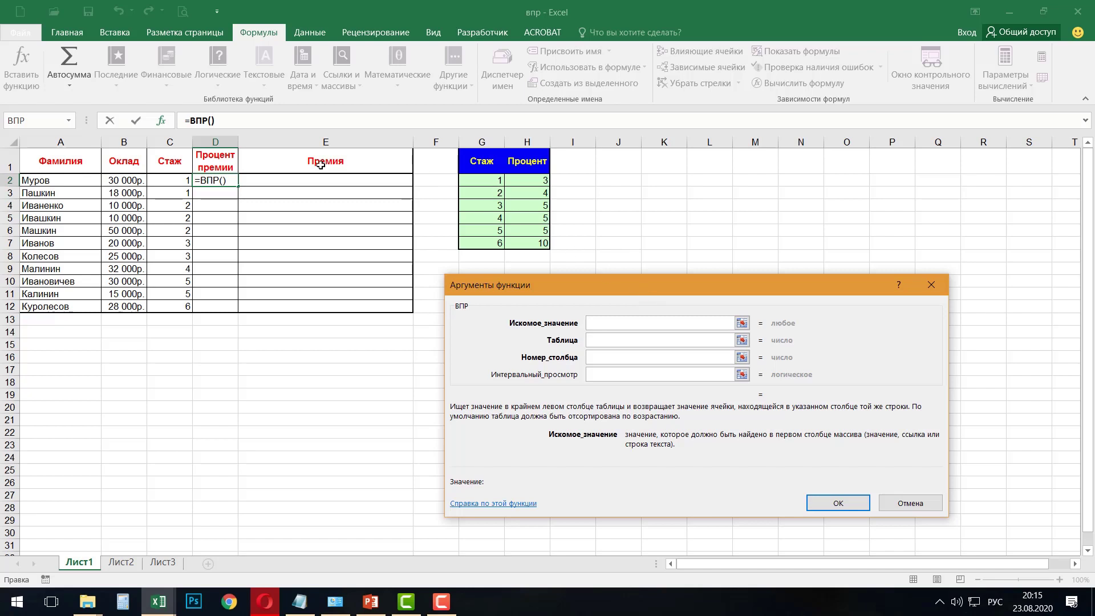
Set the ВПР lookup value to C2 and the table to G1:H7.
left_click(170, 181)
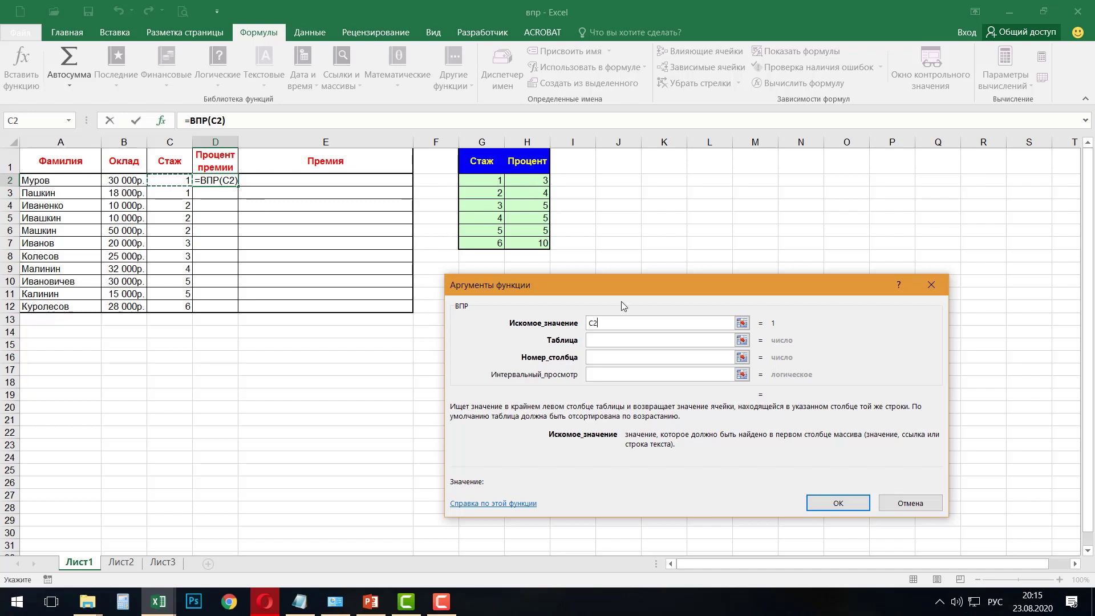
left_click(592, 339)
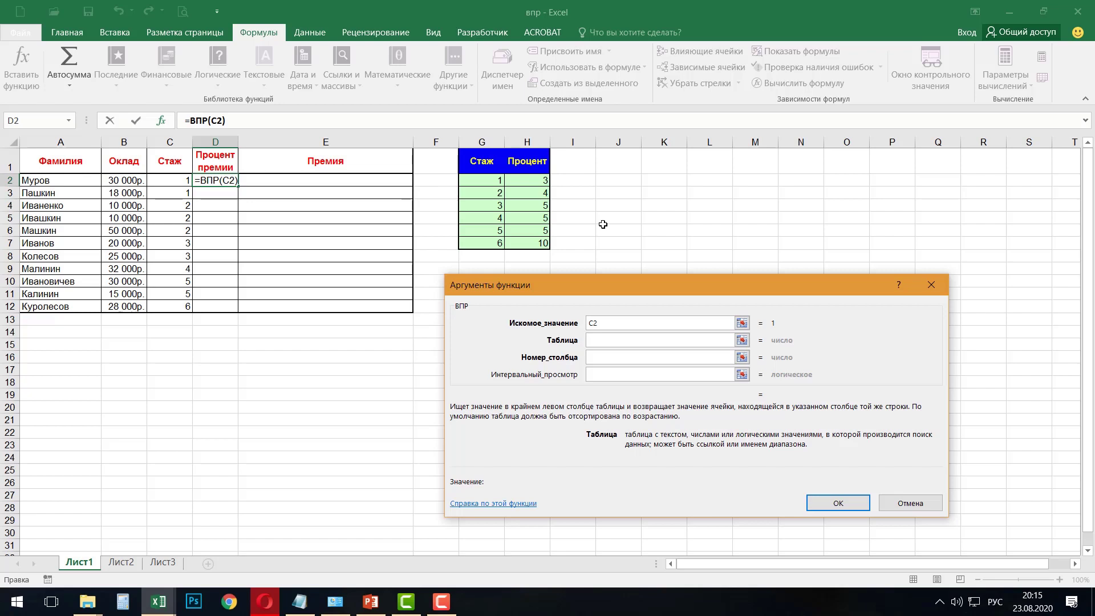
mouse_move(467, 155)
left_mouse_down()
mouse_move(502, 224)
mouse_move(547, 243)
left_mouse_up()
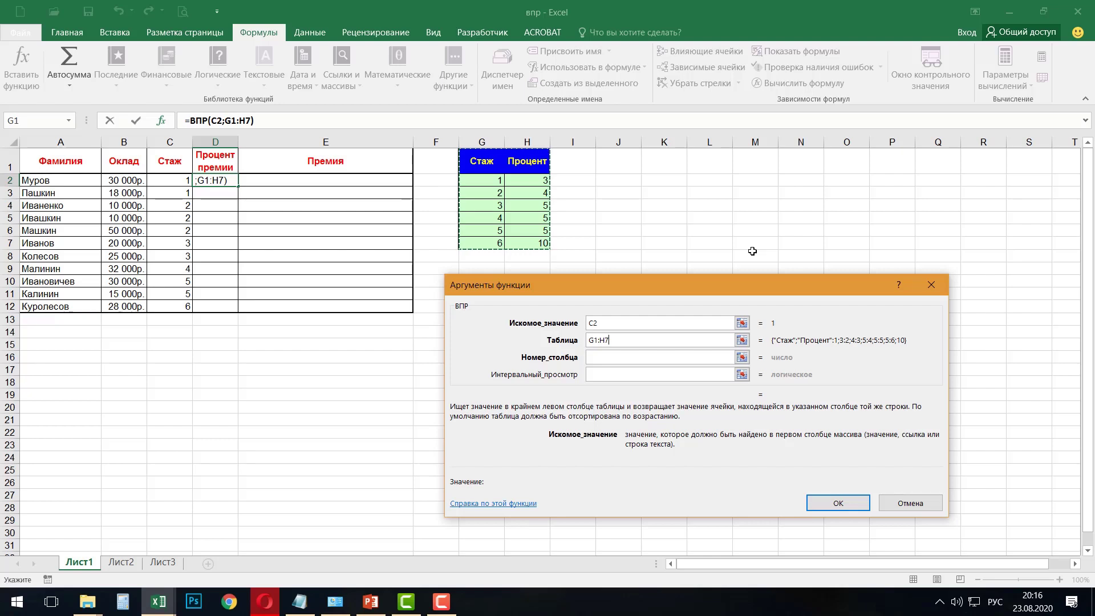
Make the table $G$1:$H$7, set column number 2 and interval lookup 0, and confirm.
key("F4")
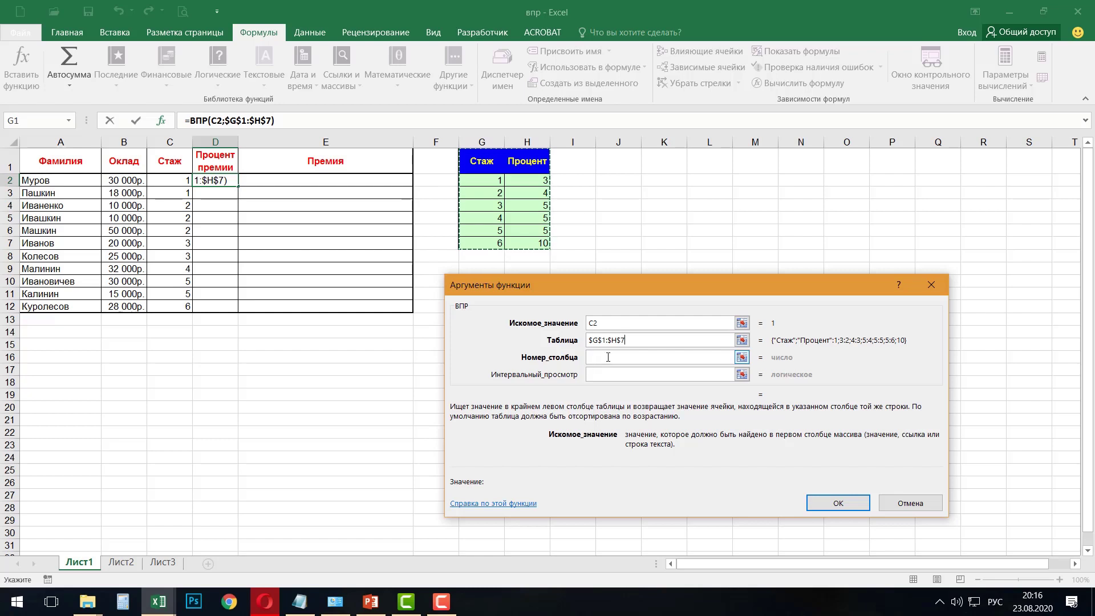
left_click(609, 357)
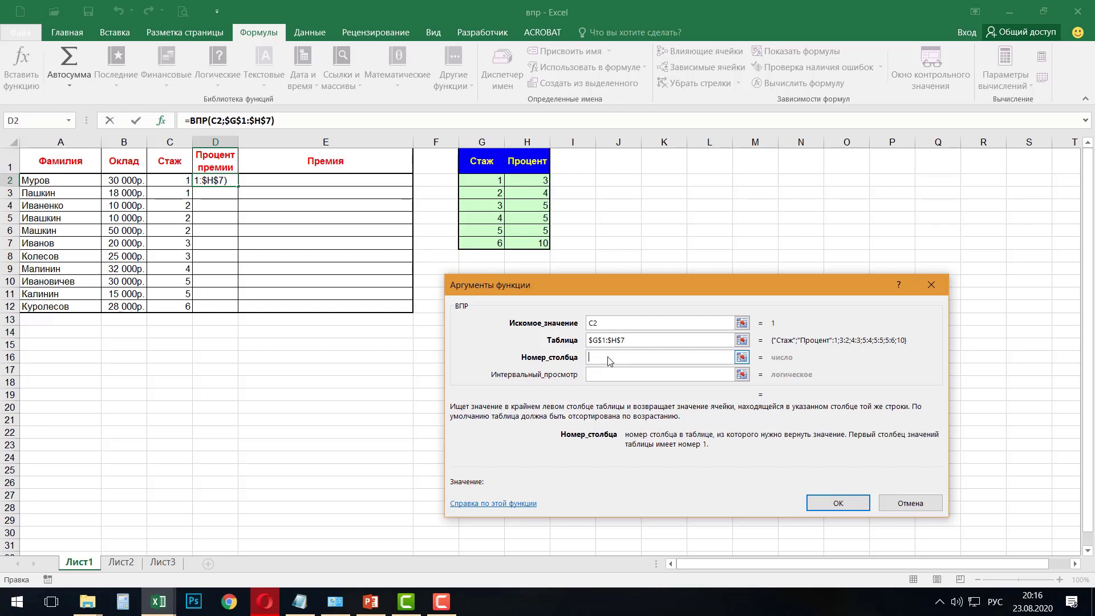
type("2")
left_click(601, 373)
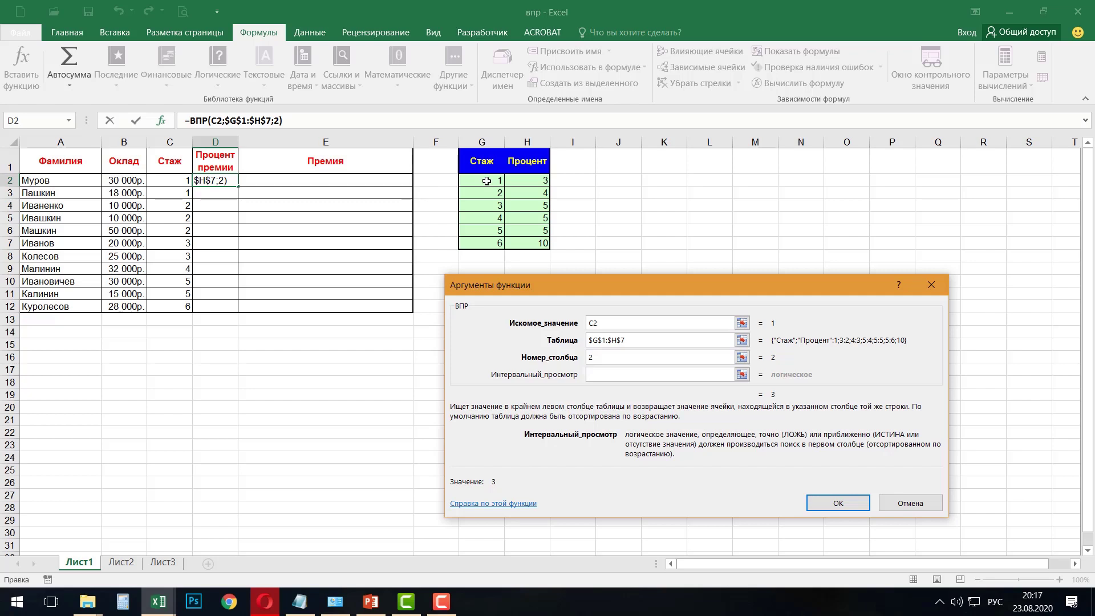
type("0")
left_click(838, 503)
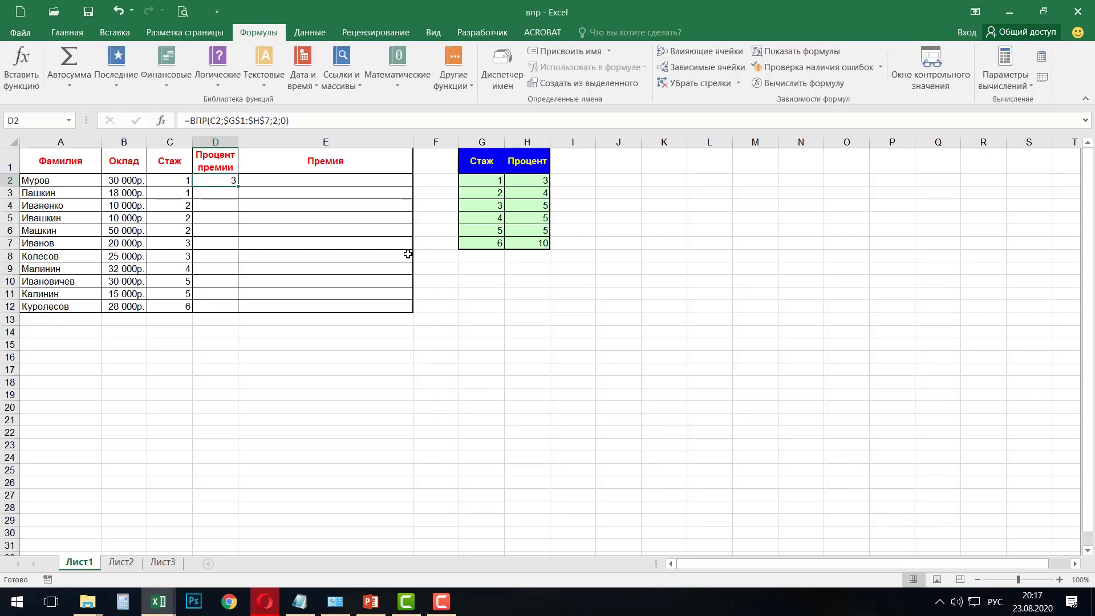
Fill the D2 formula down to D12 and inspect the copied formulas in column D.
double_click(239, 186)
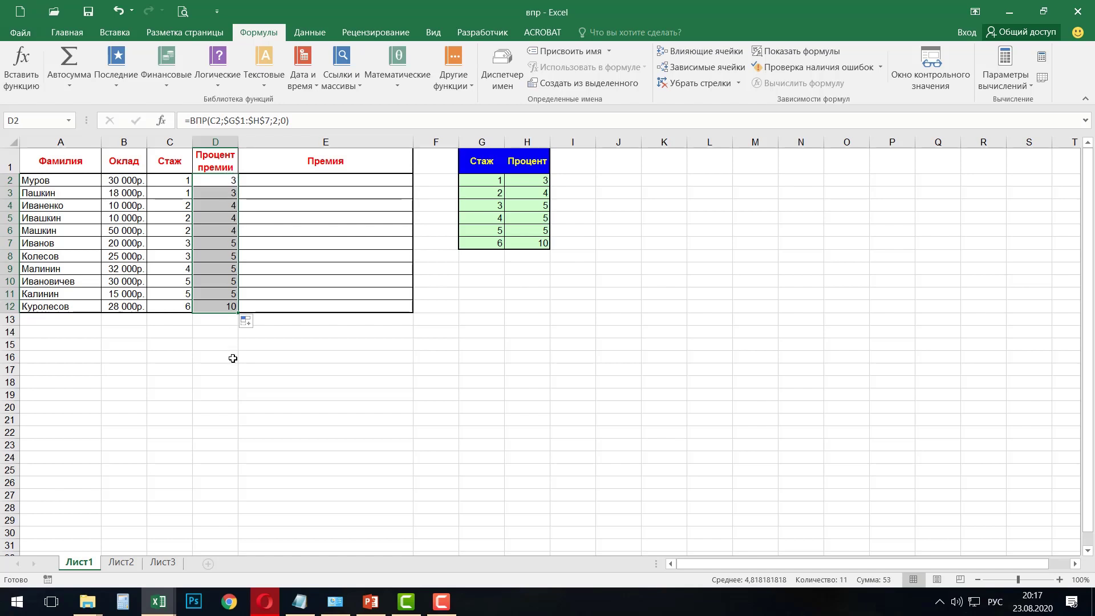
left_click(220, 194)
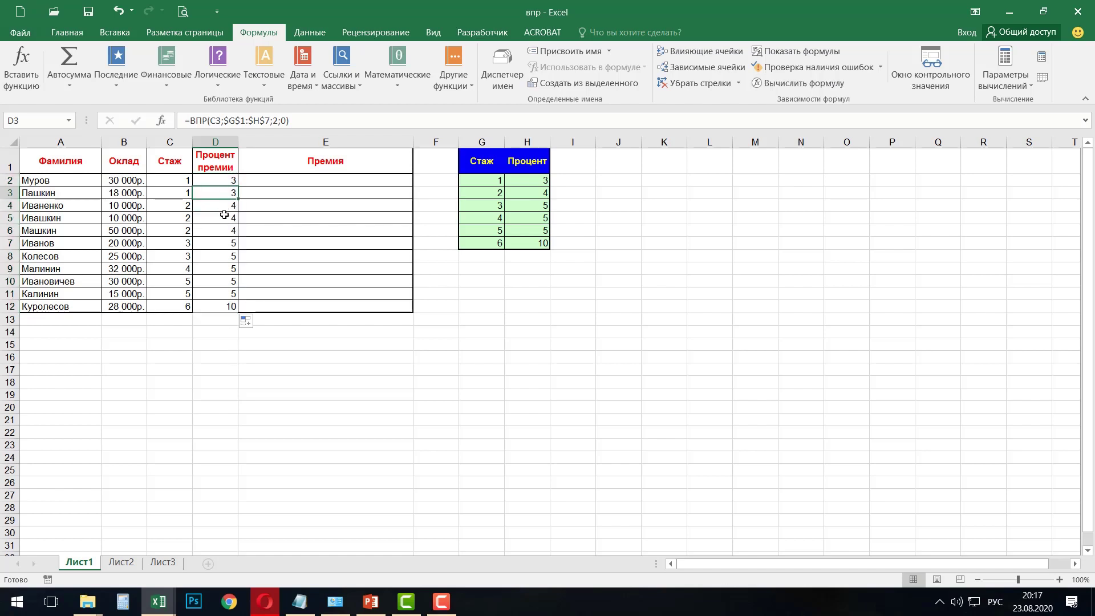
left_click(224, 216)
left_click(224, 235)
left_click(225, 243)
left_click(224, 256)
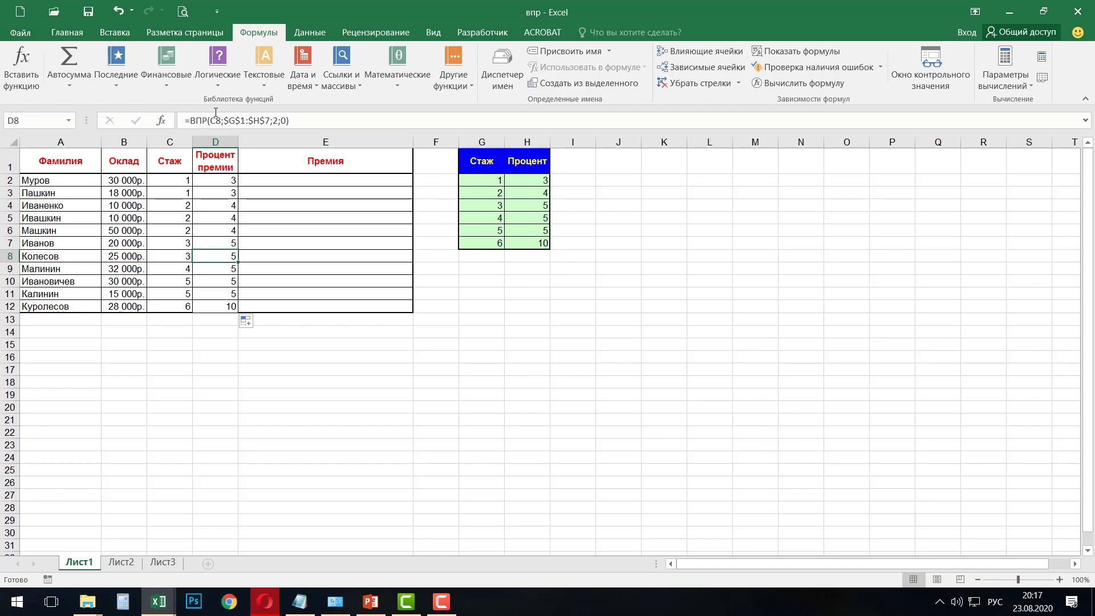
left_click(224, 243)
left_click(222, 269)
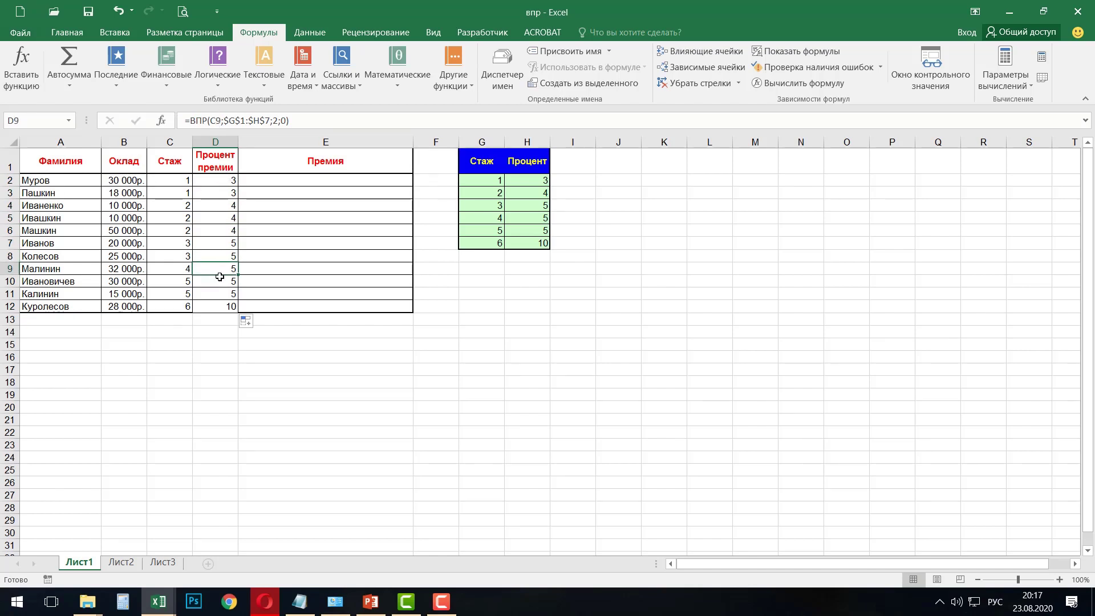
left_click(221, 281)
left_click(222, 179)
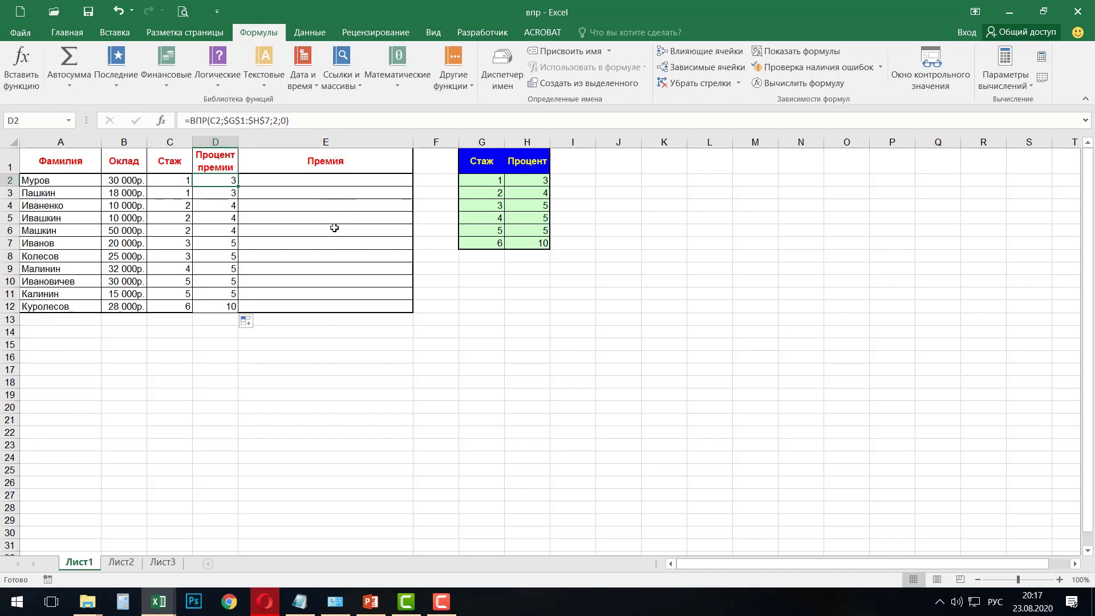
Clear the looked-up percentages from D2:D12.
left_click_drag(215, 180, 221, 303)
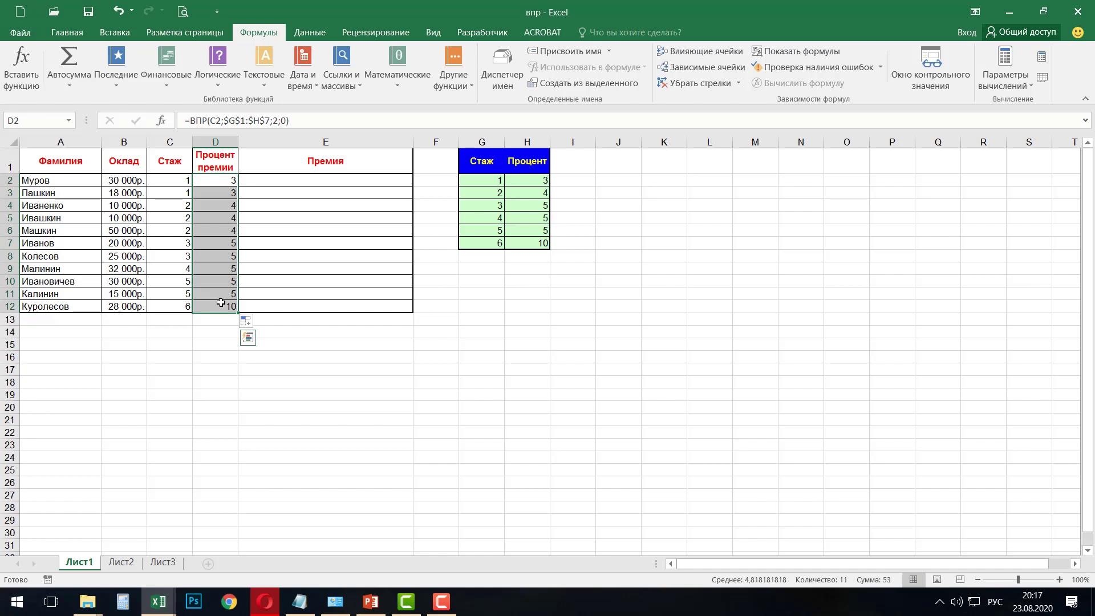
key("Delete")
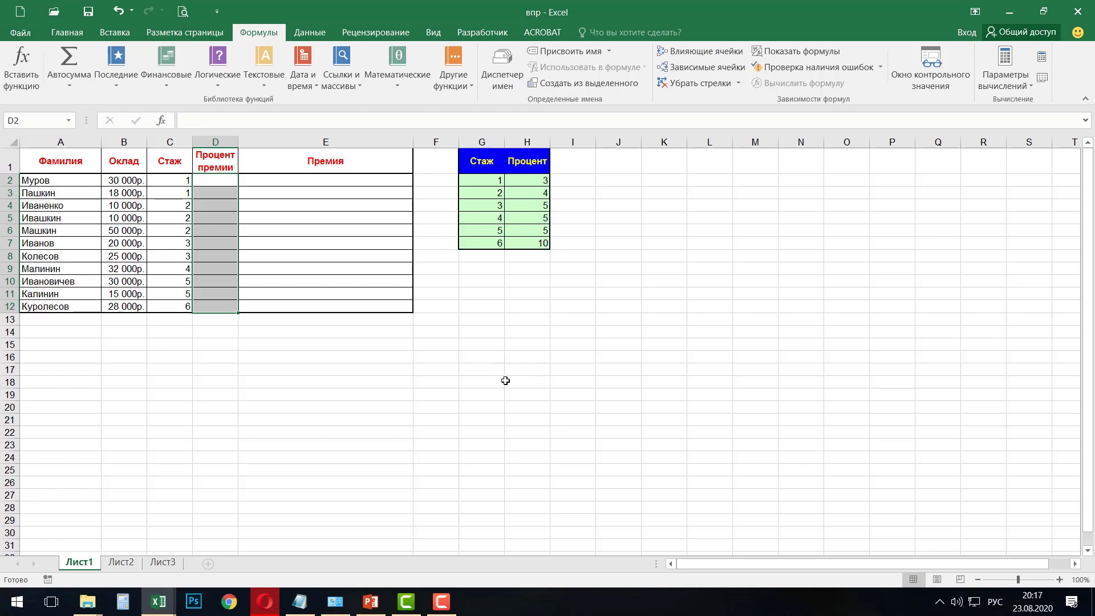
left_click(517, 394)
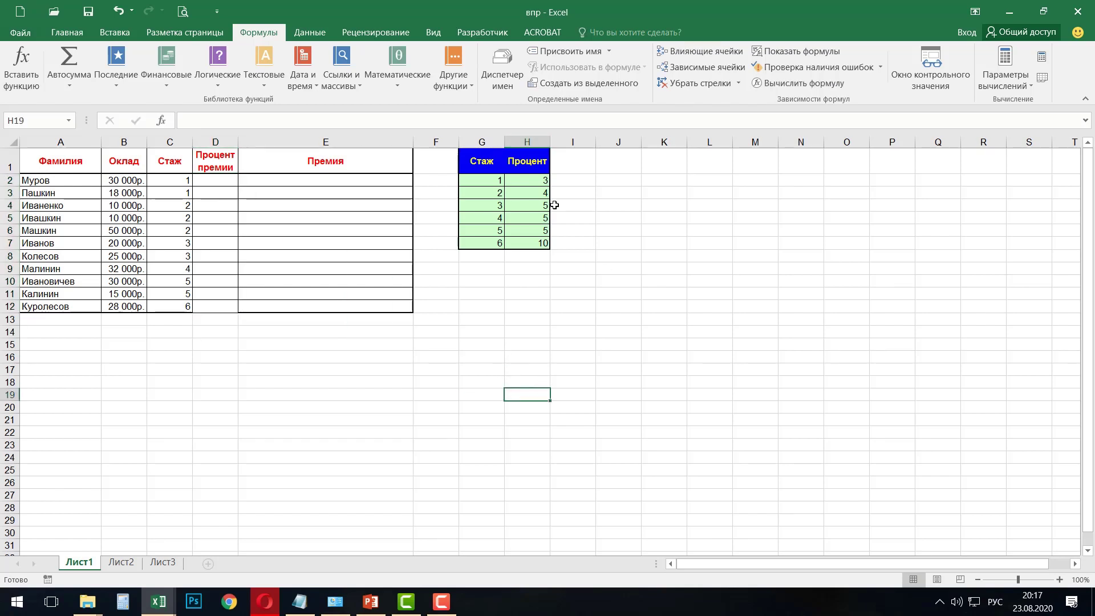
Select the lookup table's header cells G1:H1 for naming.
left_click_drag(475, 160, 542, 244)
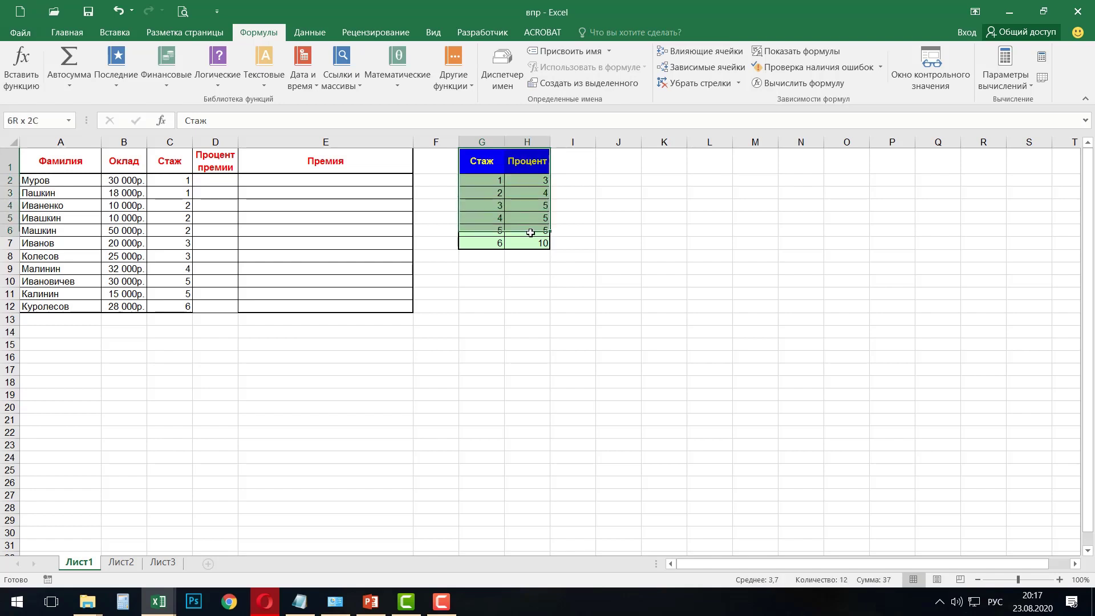
left_click(541, 362)
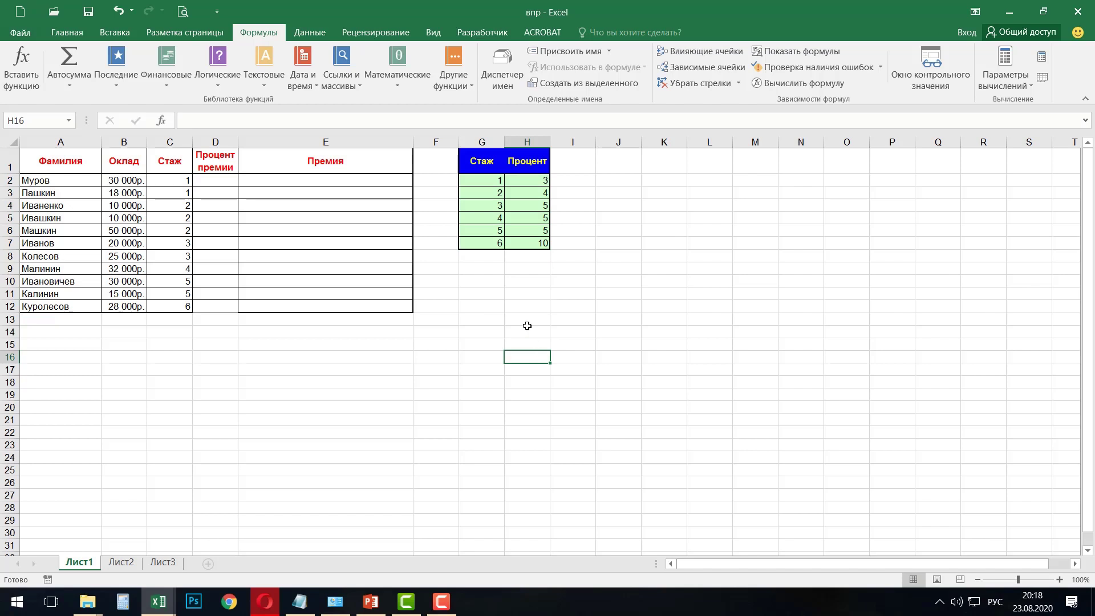
left_click(478, 161)
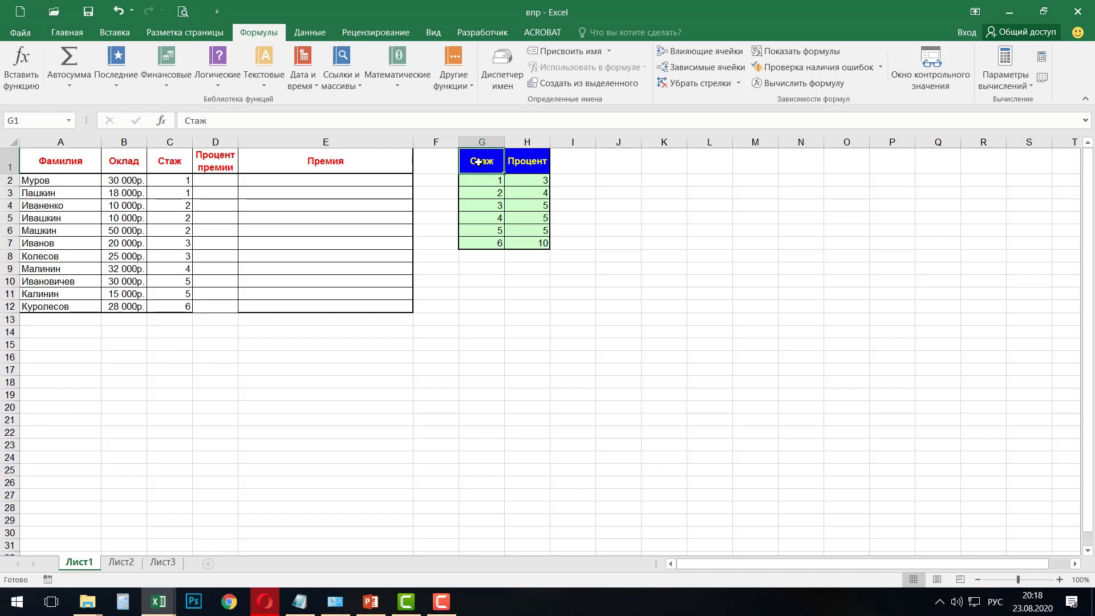
key("shift+Right")
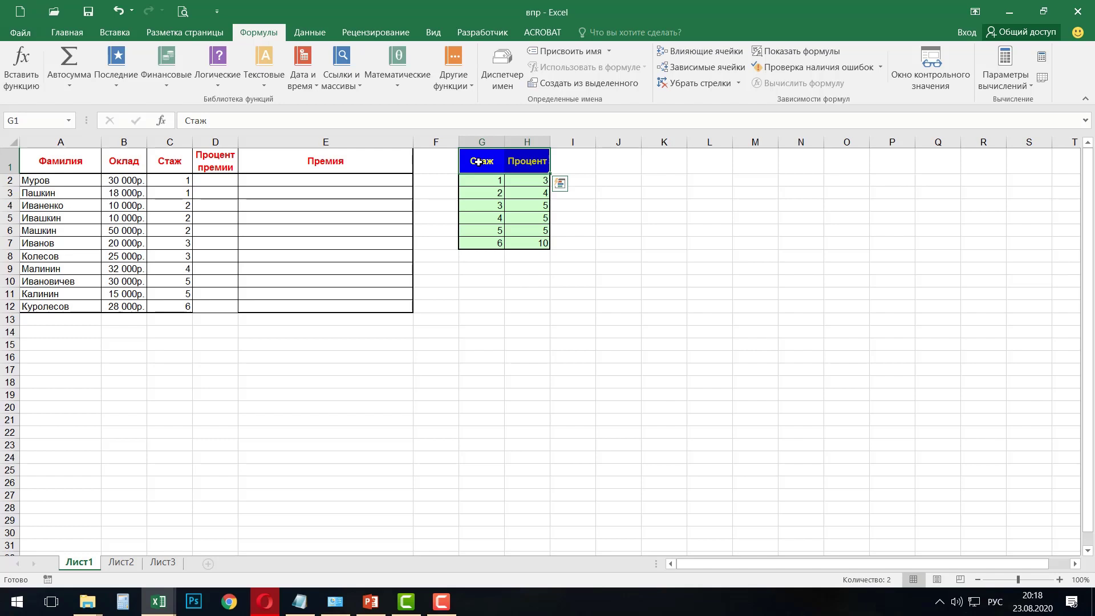
Extend the selection to G1:H7 and name it стаж in the Name Box.
key("ctrl+shift+Down")
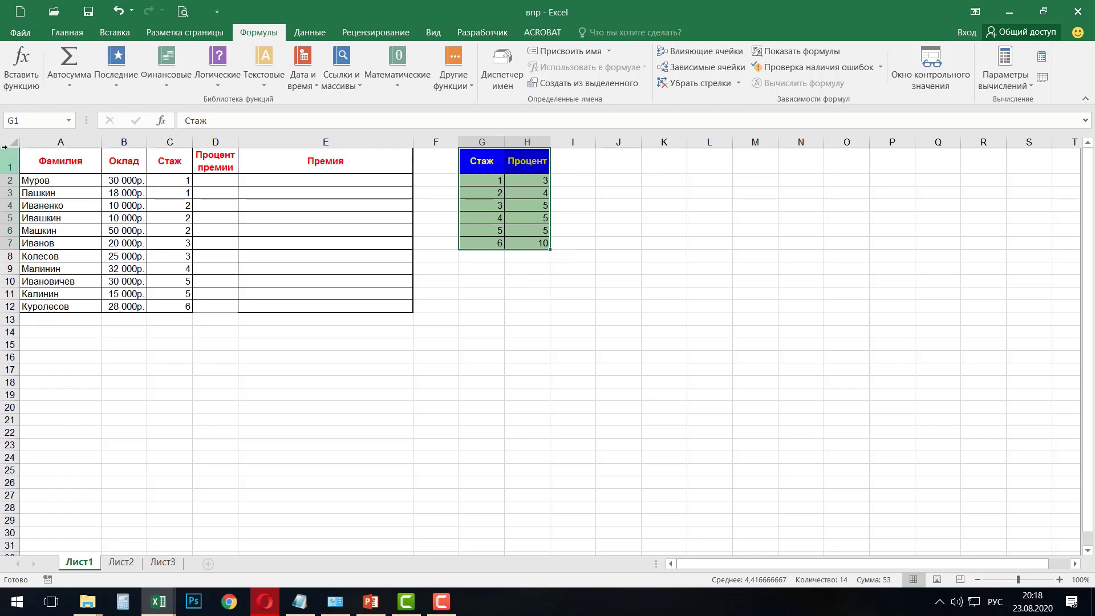
left_click(21, 121)
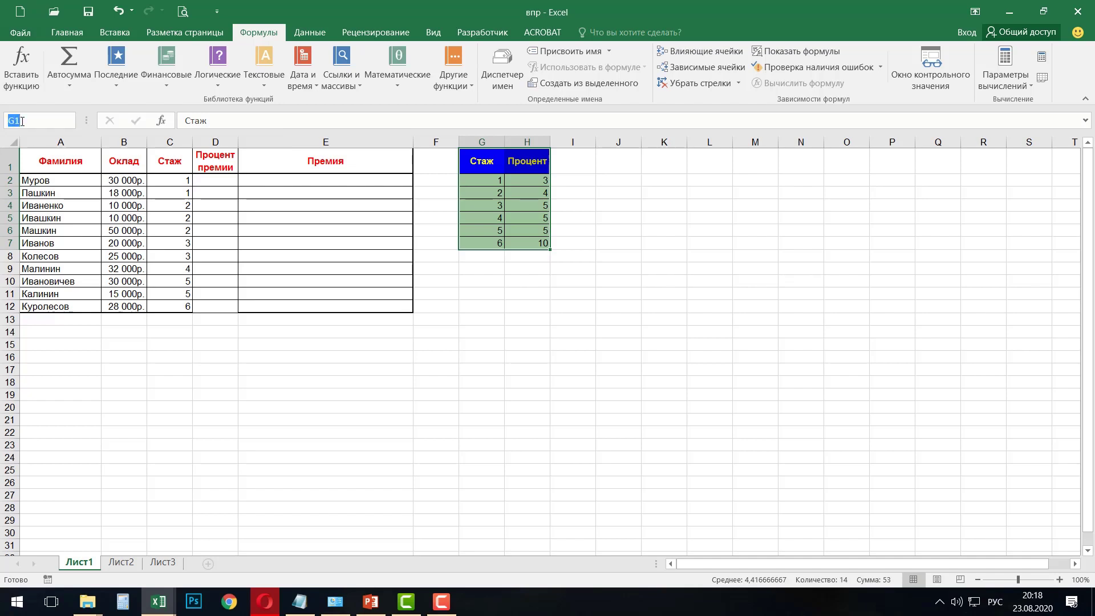
type("ст")
type("а")
type("ж")
key("Return")
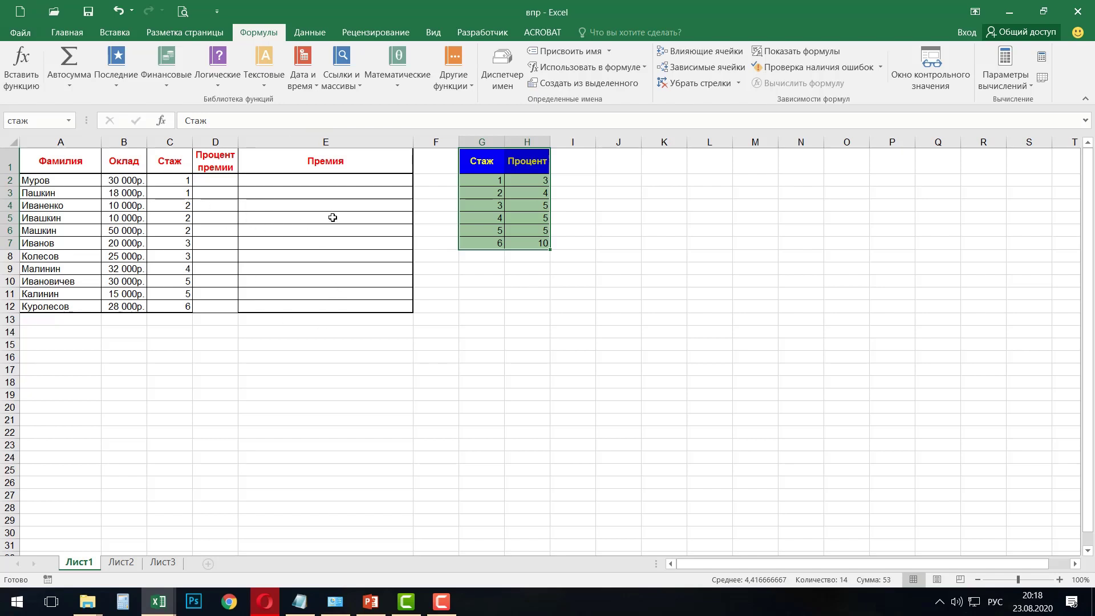
Start a ВПР formula in D2 via autocomplete and open its argument window.
left_click(210, 181)
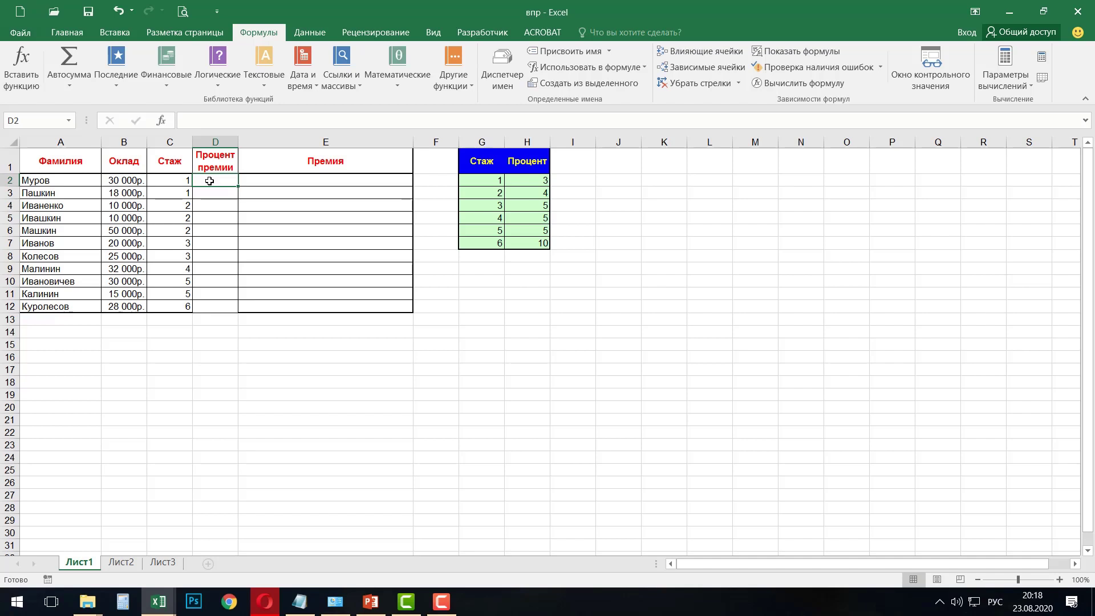
type("=в")
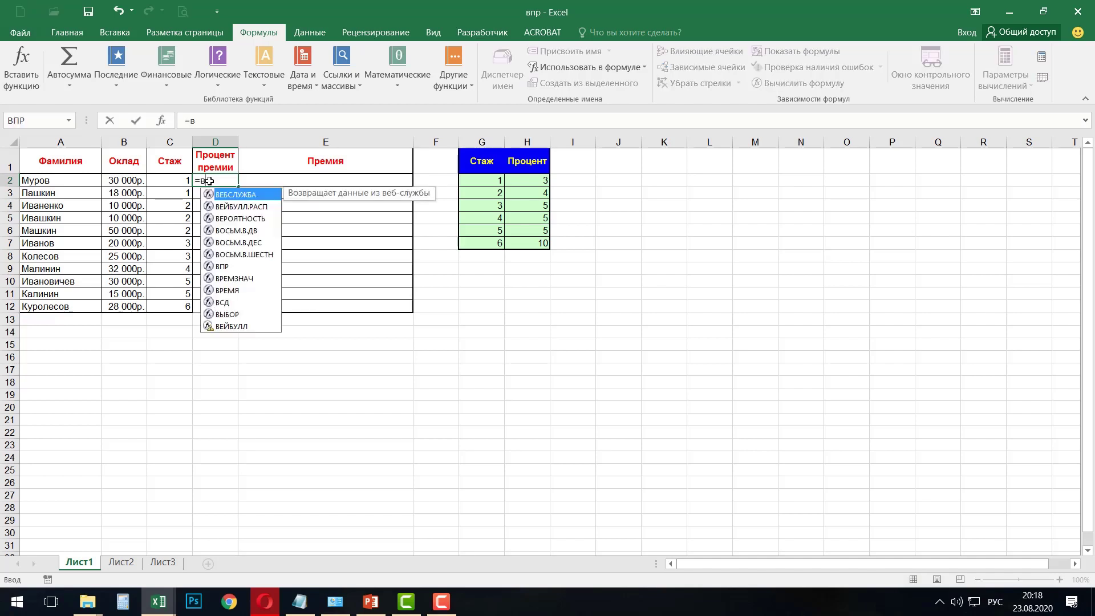
double_click(220, 267)
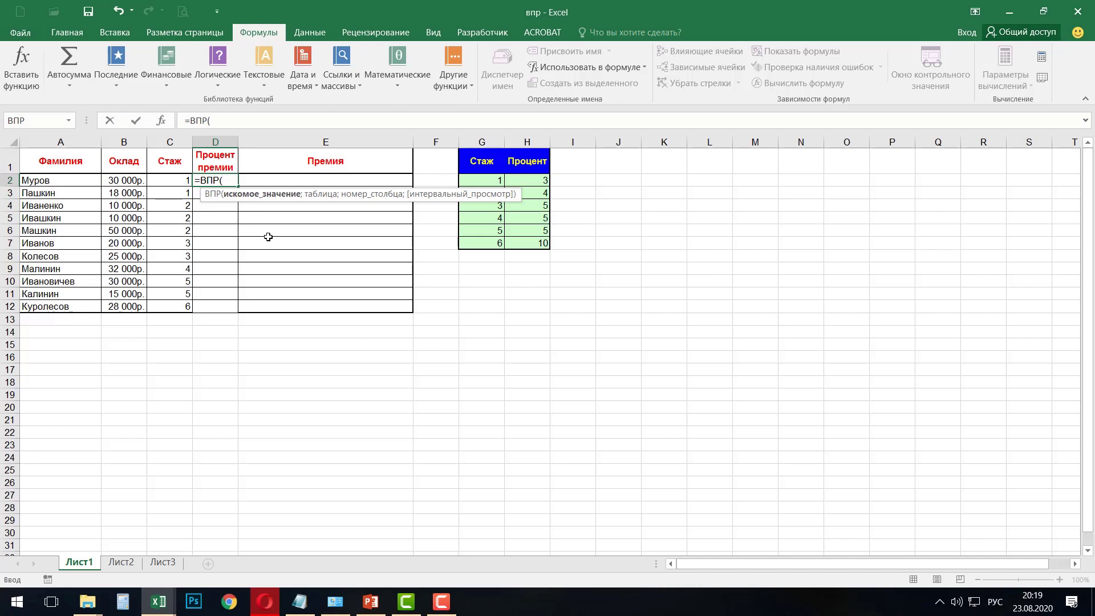
left_click(163, 121)
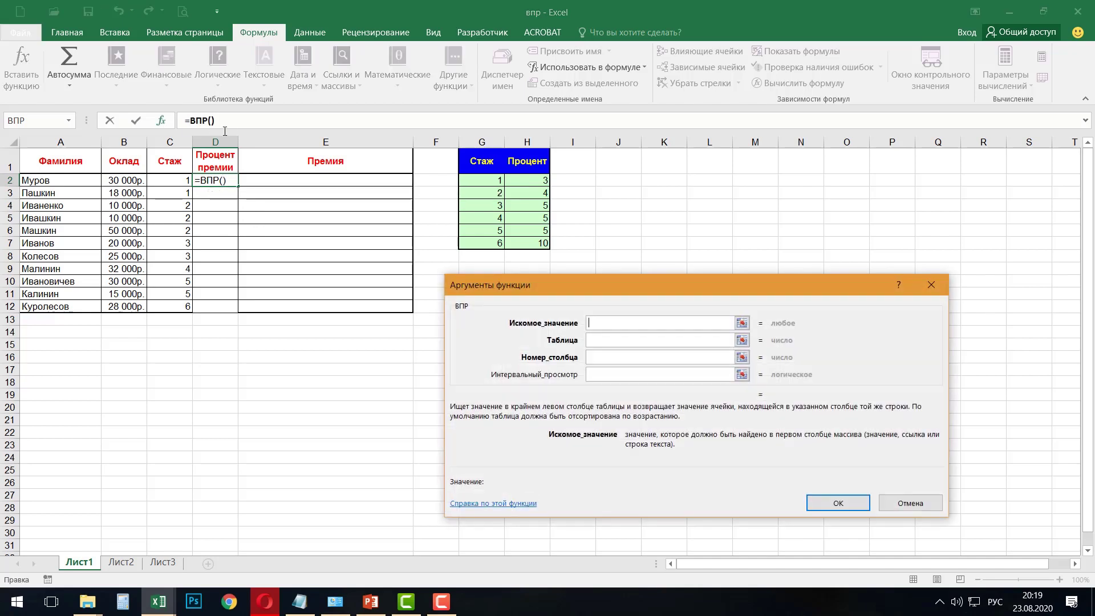
Enter C2 as lookup value, стаж as table and 2 as column number.
left_click_drag(671, 288, 651, 269)
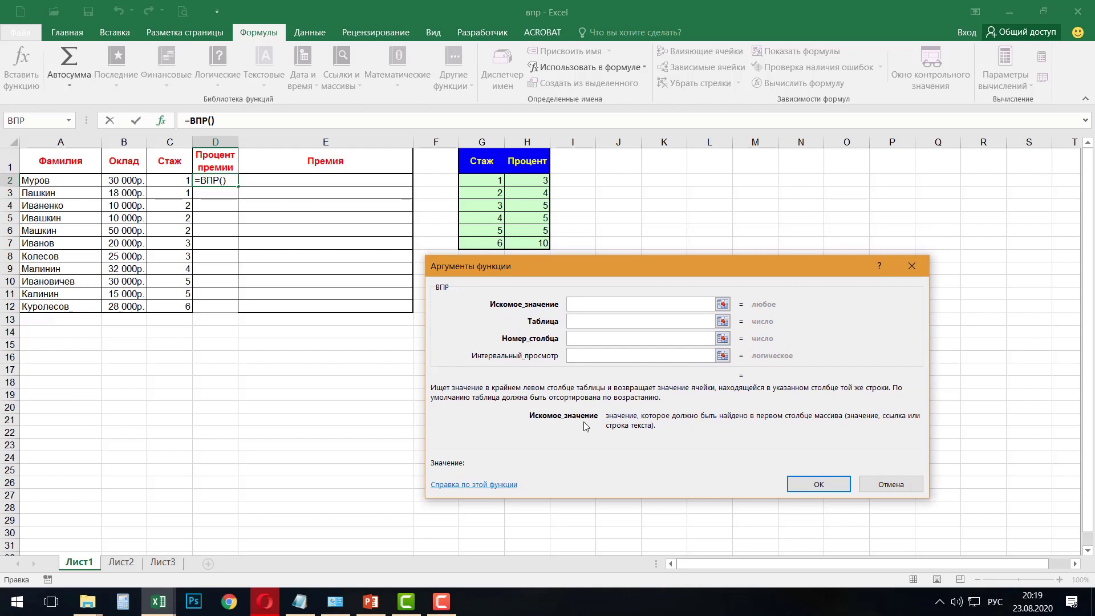
left_click(163, 183)
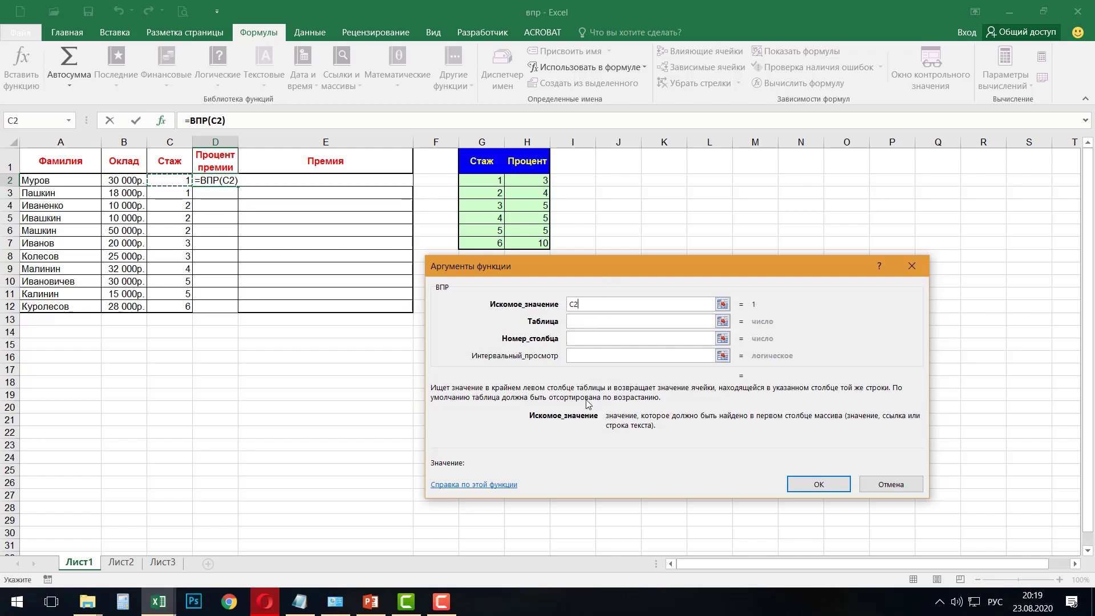
key("Tab")
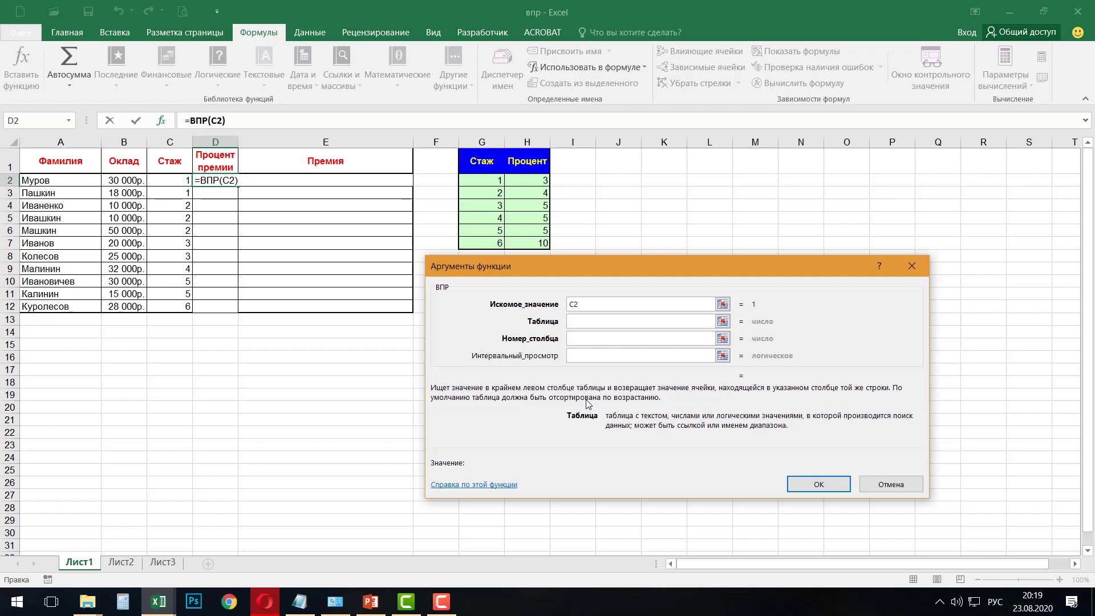
type("с")
type("та")
type("ж")
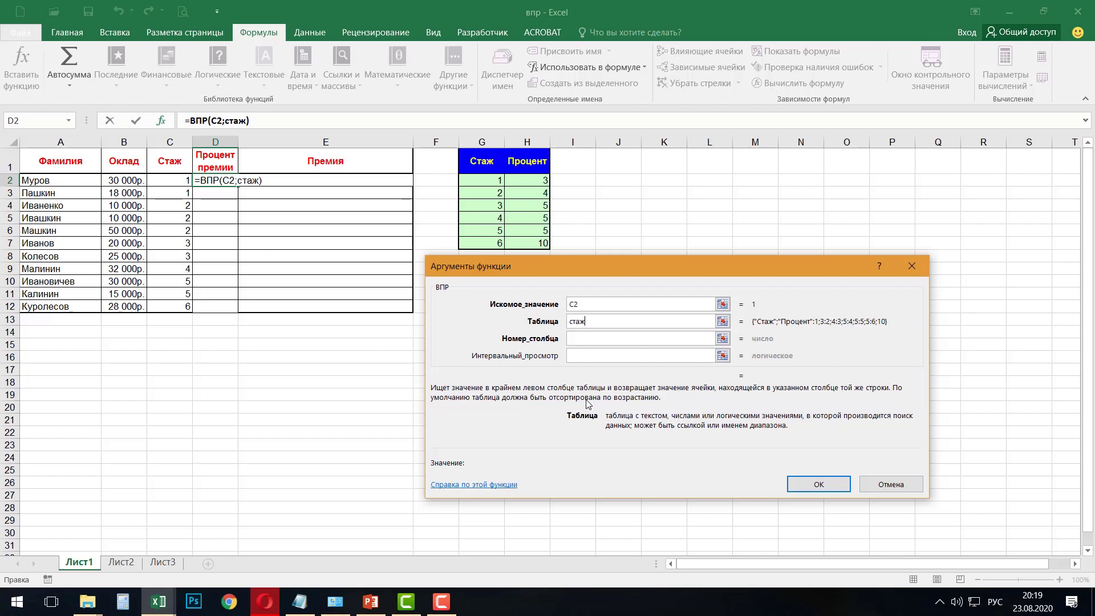
key("Tab")
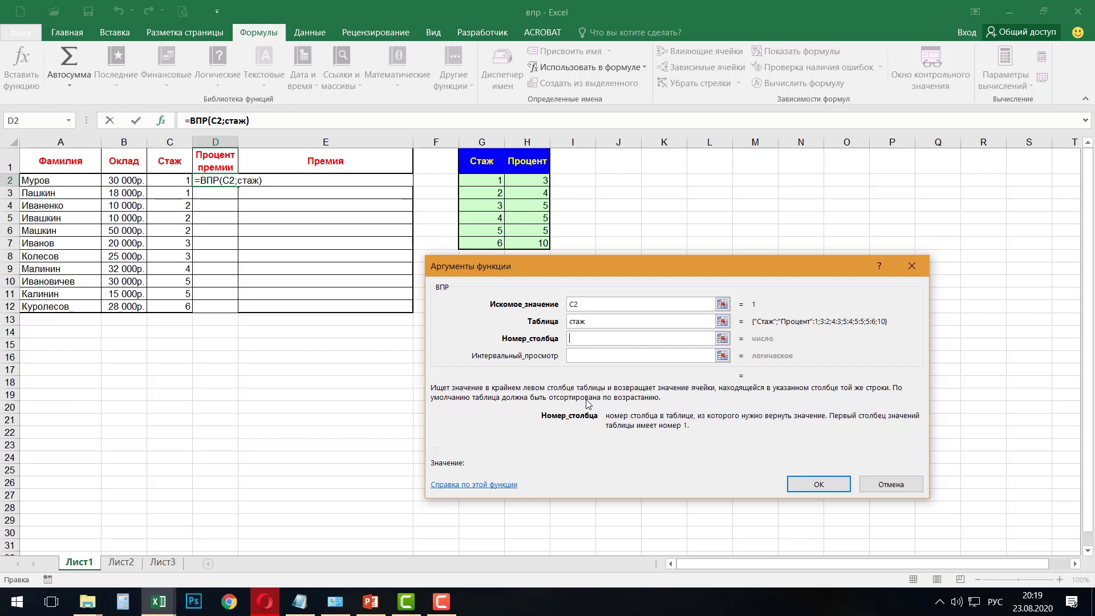
type("2")
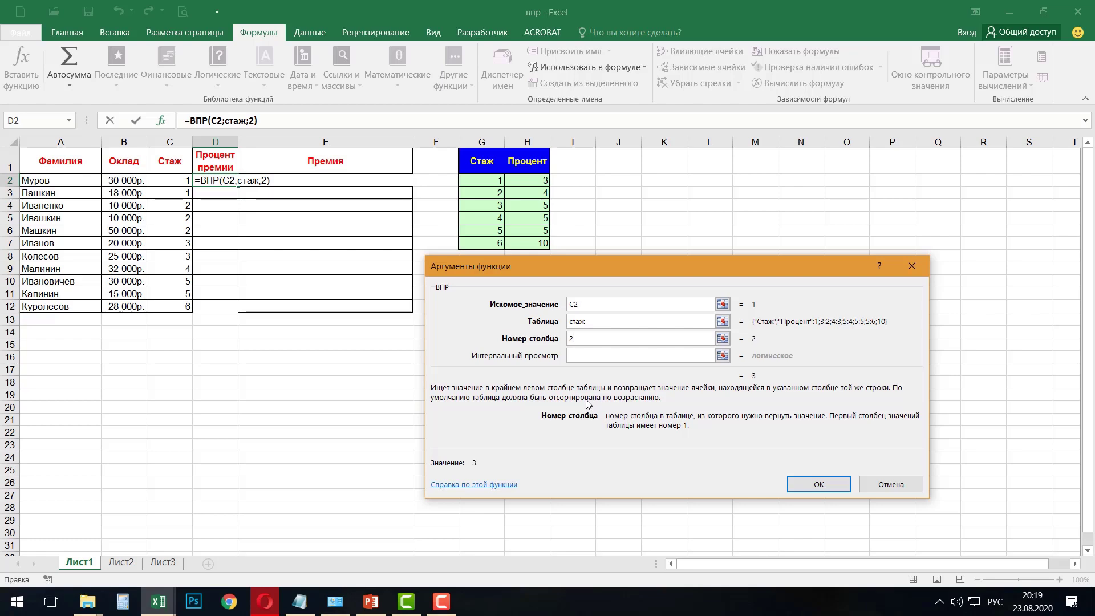
key("Tab")
Finish the ВПР with interval lookup 0 and fill it down to D12.
type("0")
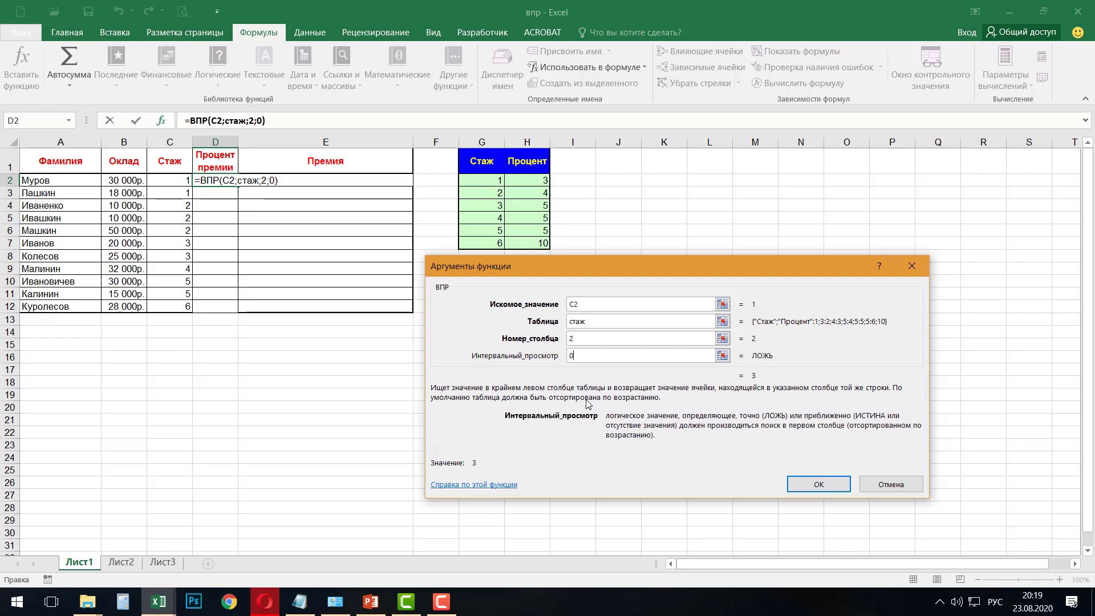
left_click(819, 484)
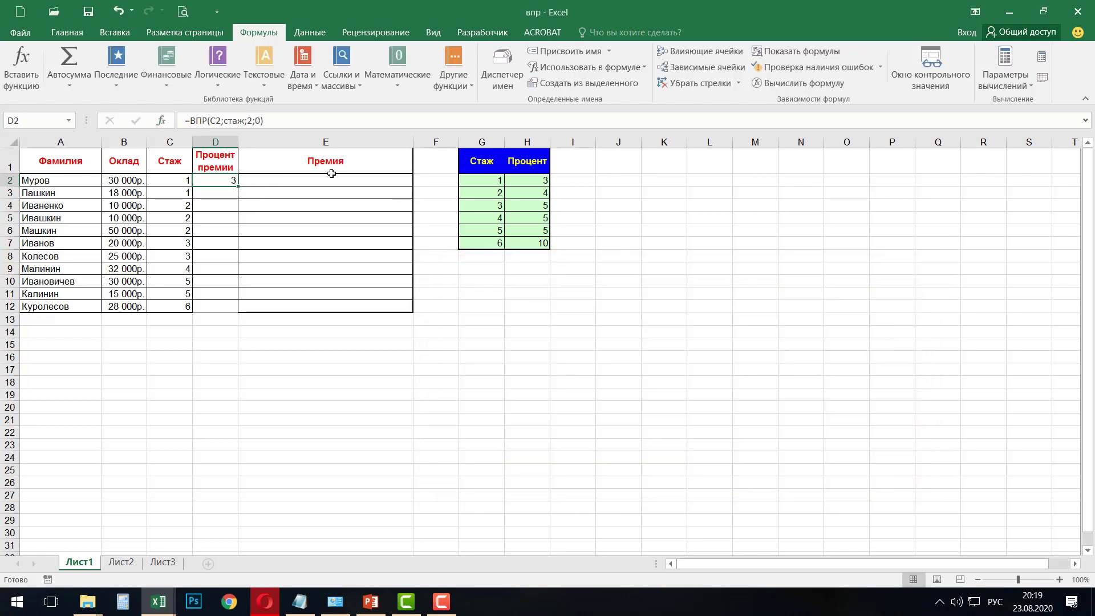
double_click(239, 186)
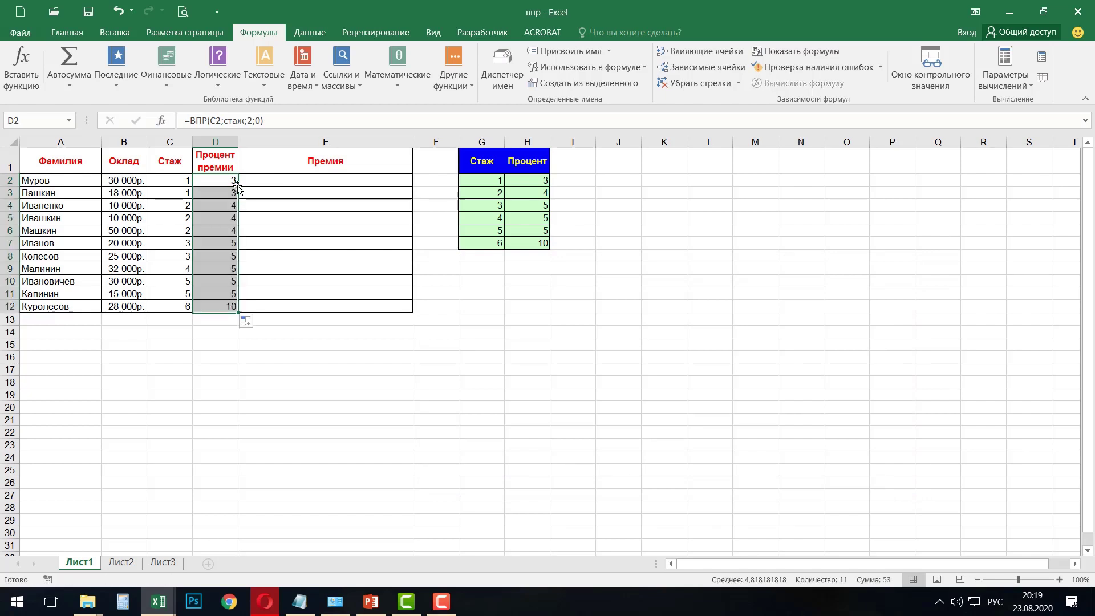
Enter the bonus formula =B2*D2% in E2 and fill it down to E12.
left_click(297, 182)
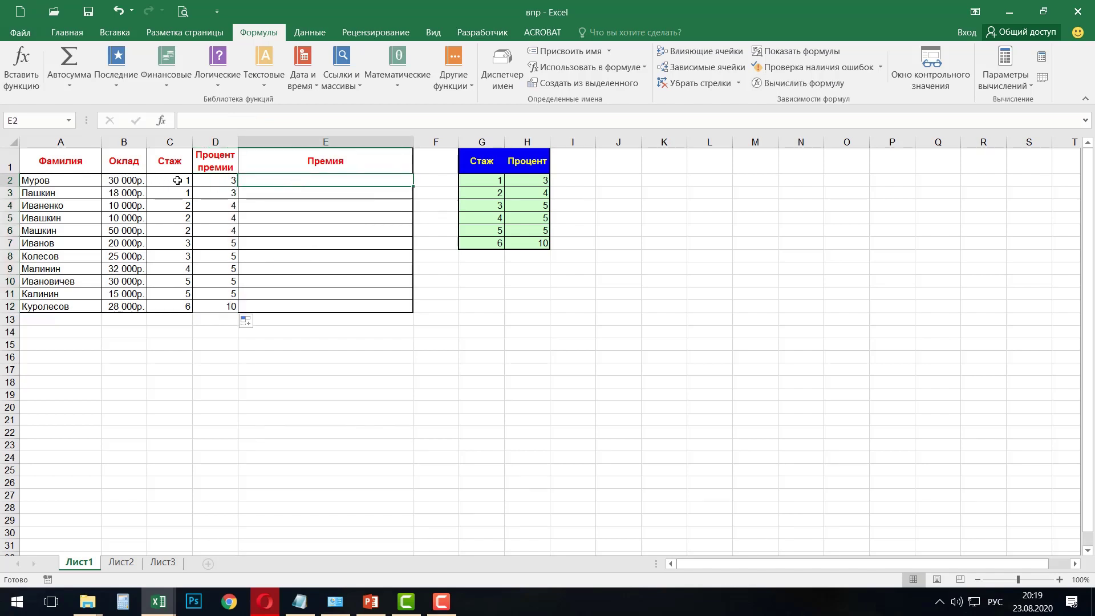
left_click(126, 180)
left_click(232, 180)
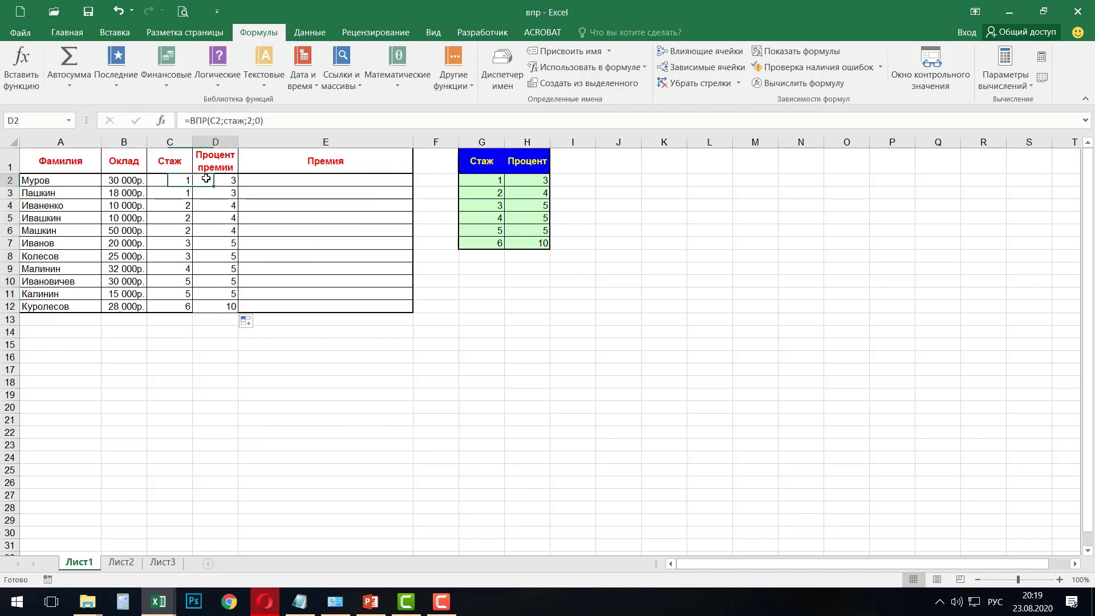
left_click(288, 182)
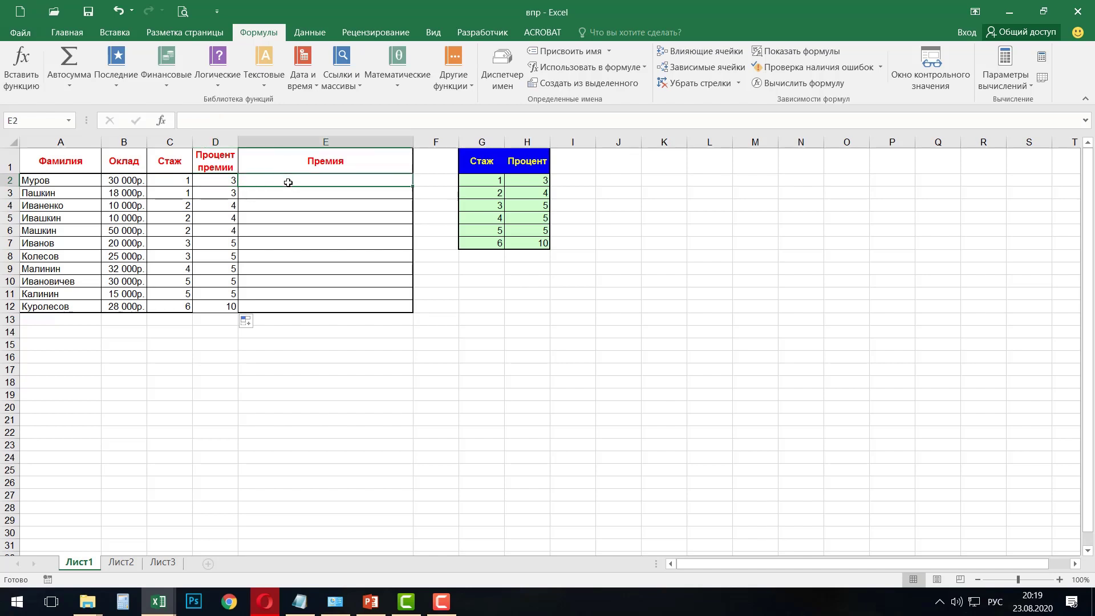
type("=")
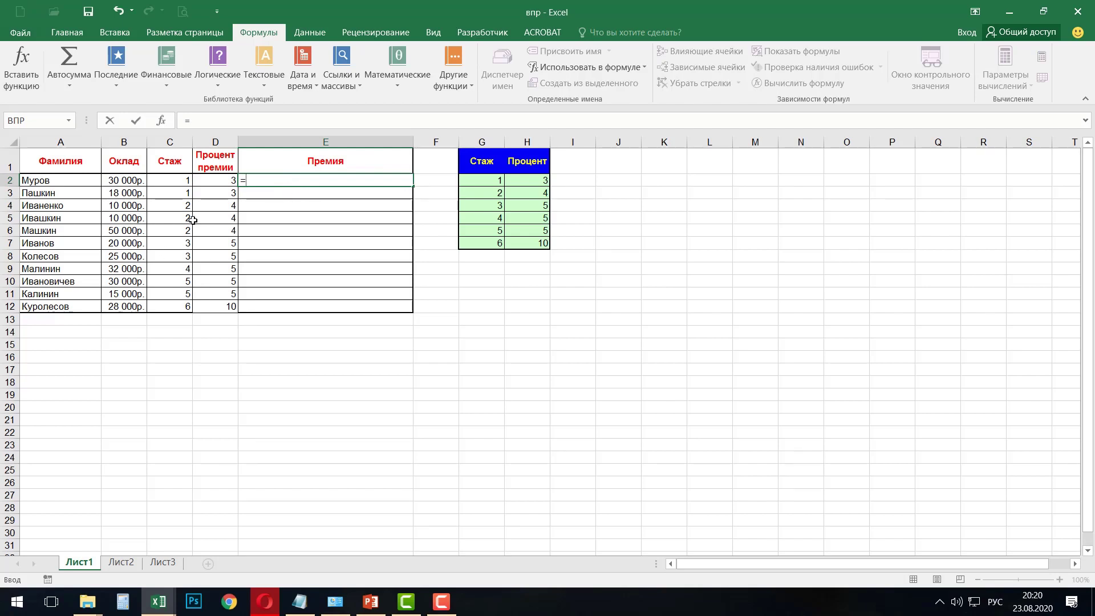
left_click(136, 178)
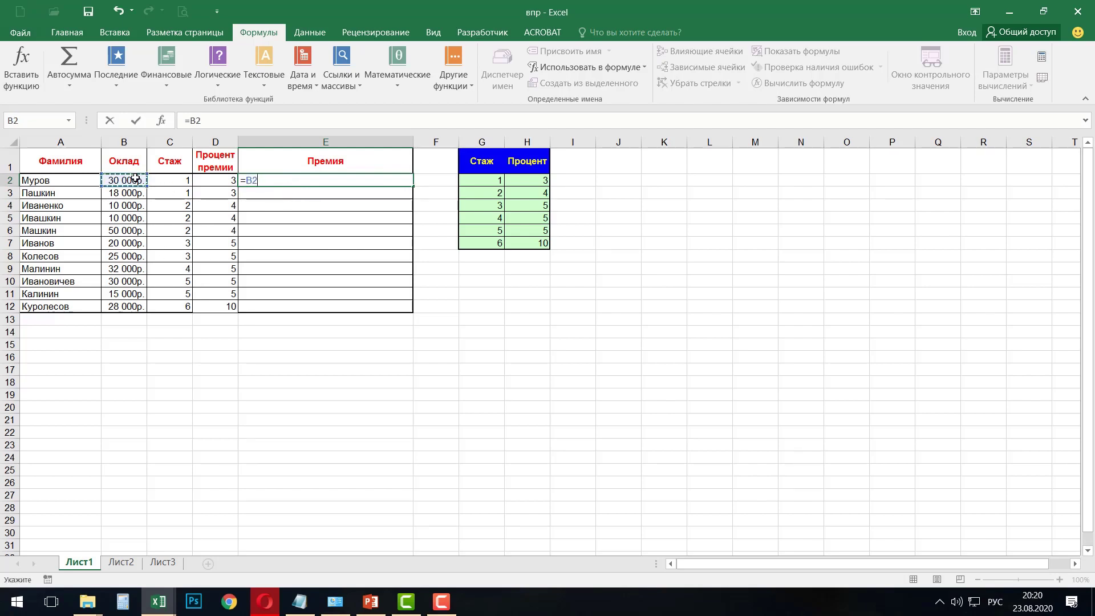
type("*")
left_click(214, 180)
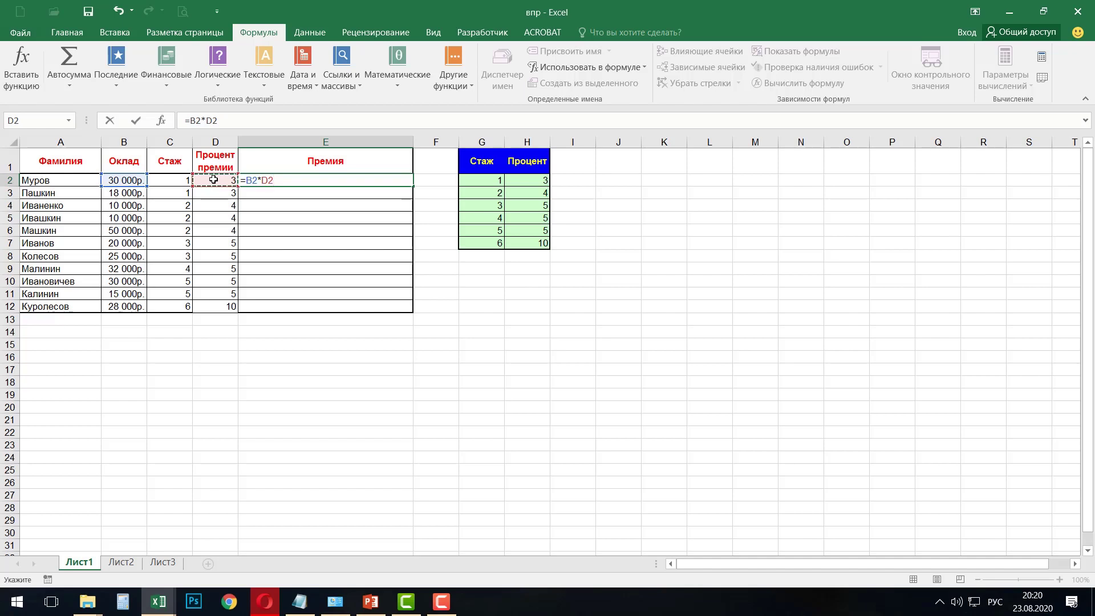
type("%")
left_click(137, 122)
double_click(413, 188)
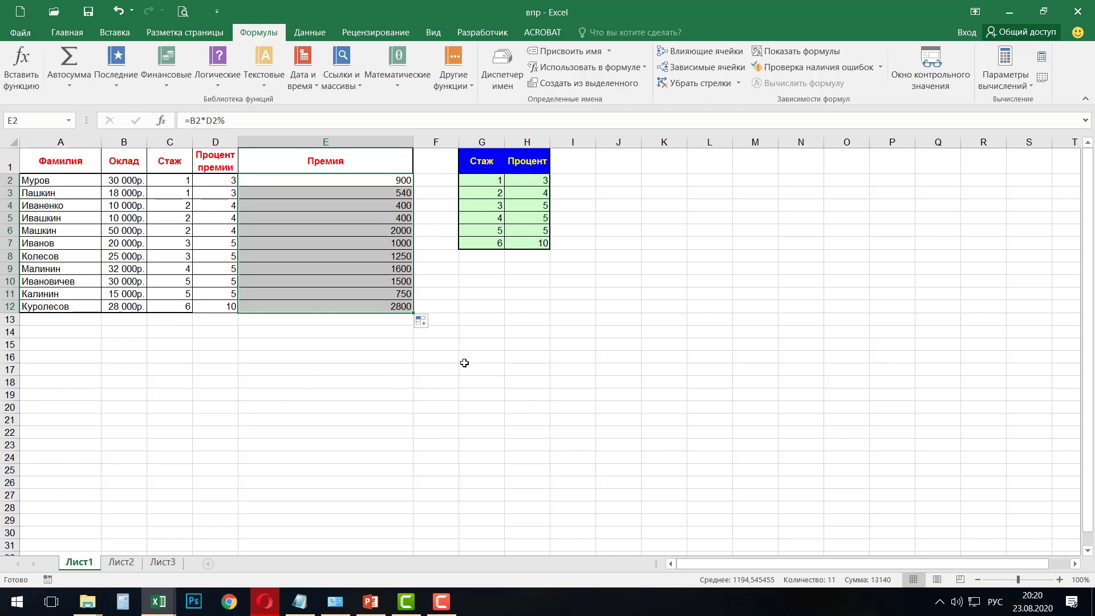
Glance at the File Save As page, then close the впр workbook with Не сохранять.
left_click(20, 35)
left_click(20, 36)
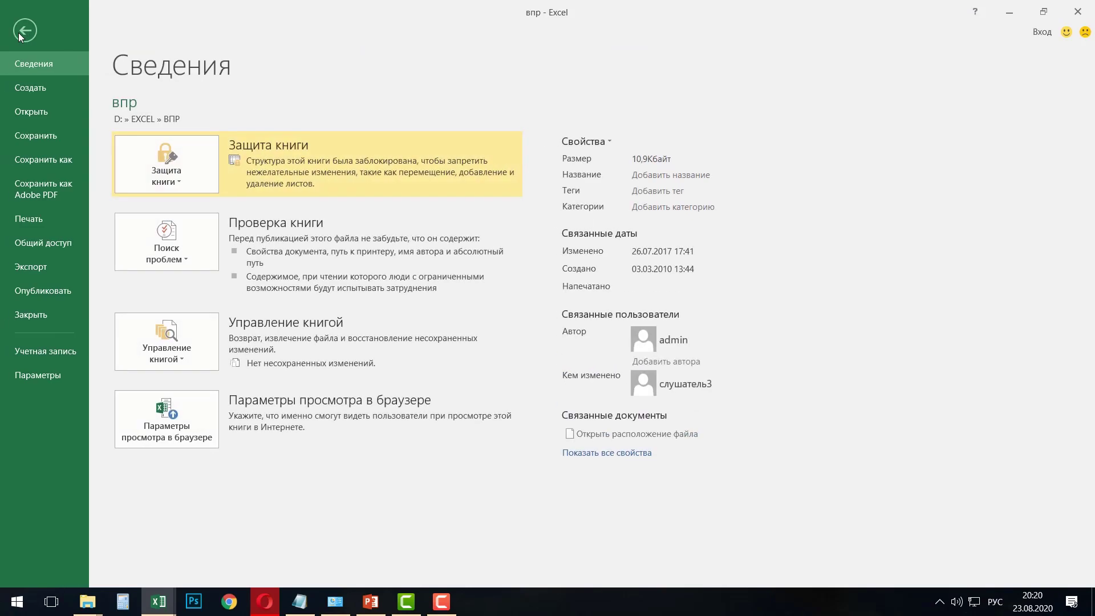
left_click(60, 162)
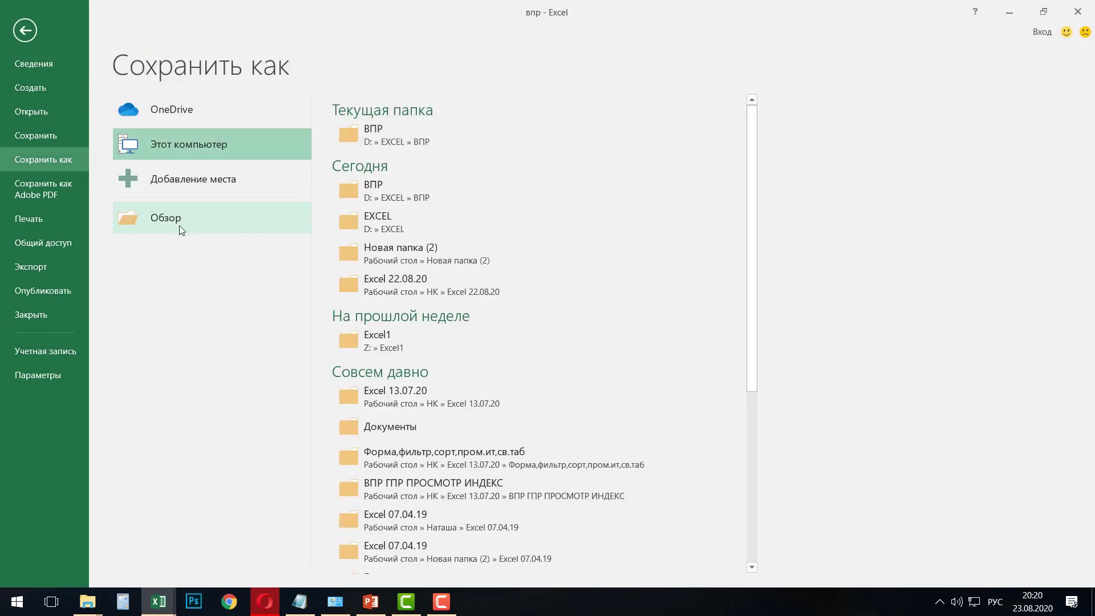
left_click(25, 31)
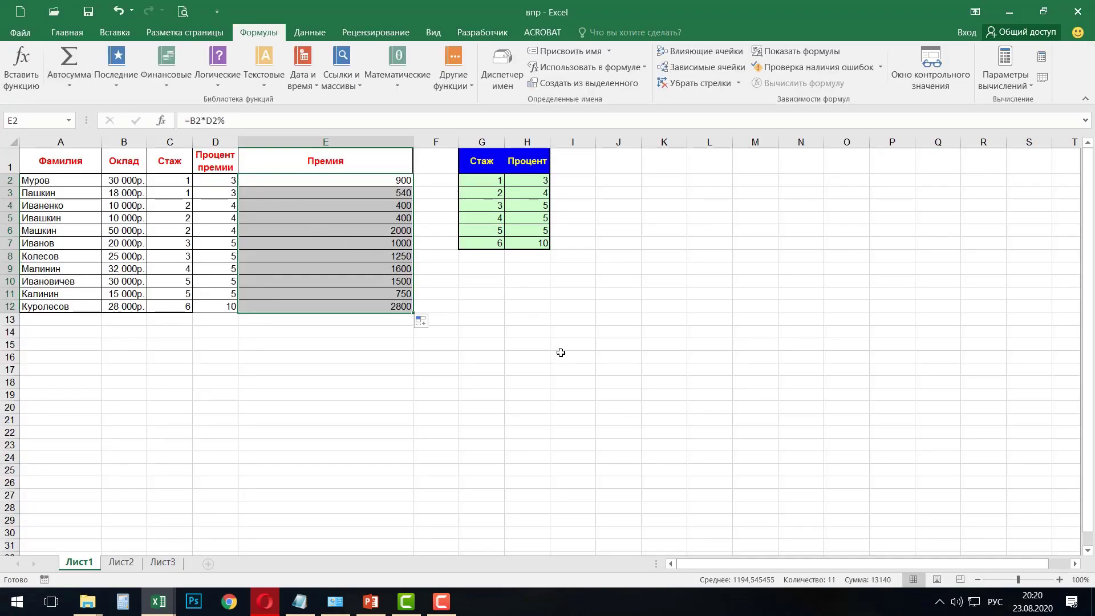
key("alt+F4")
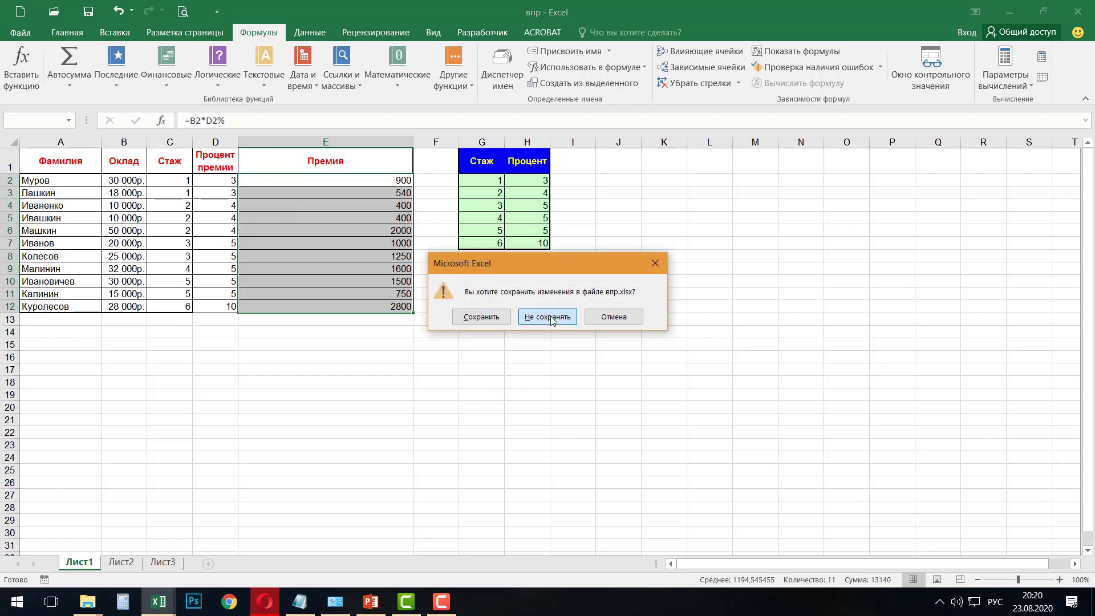
left_click(551, 317)
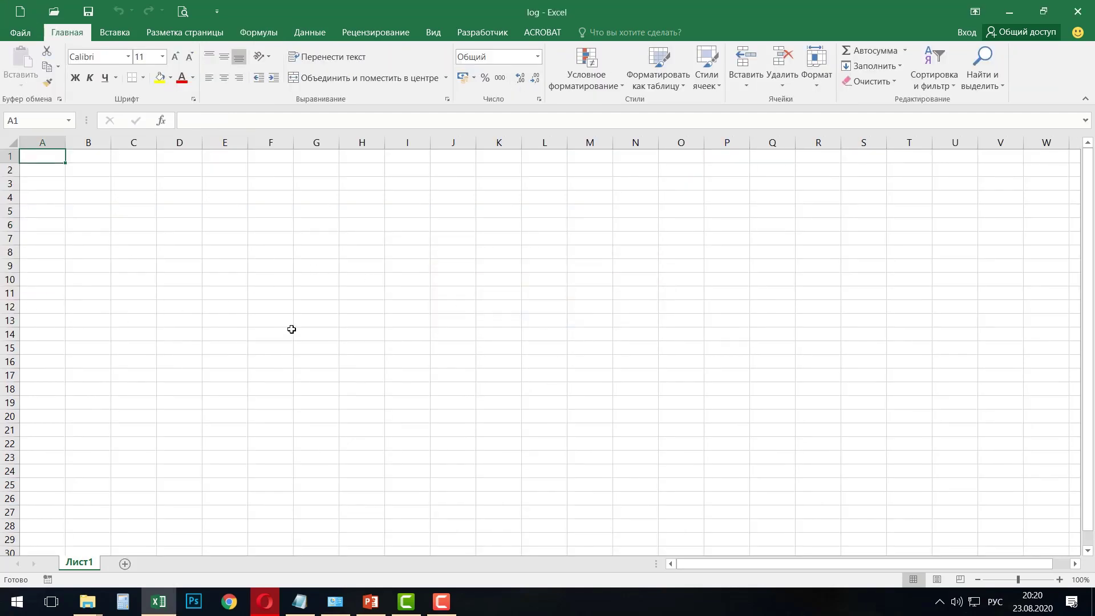
Open both задачаВПР and расход together from the D:\EXCEL\ВПР folder.
left_click(17, 33)
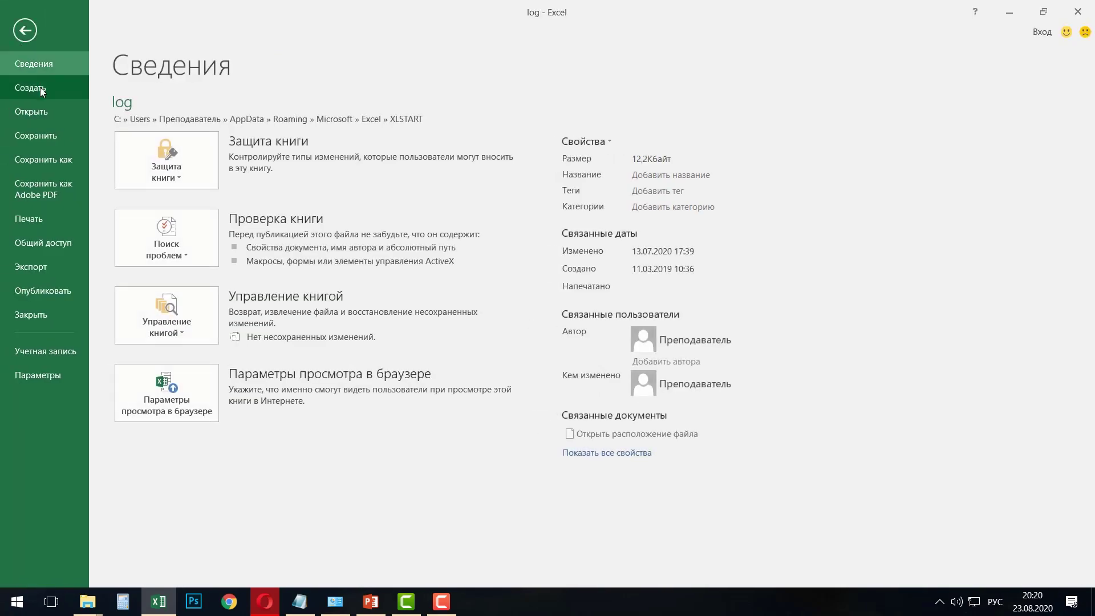
left_click(40, 113)
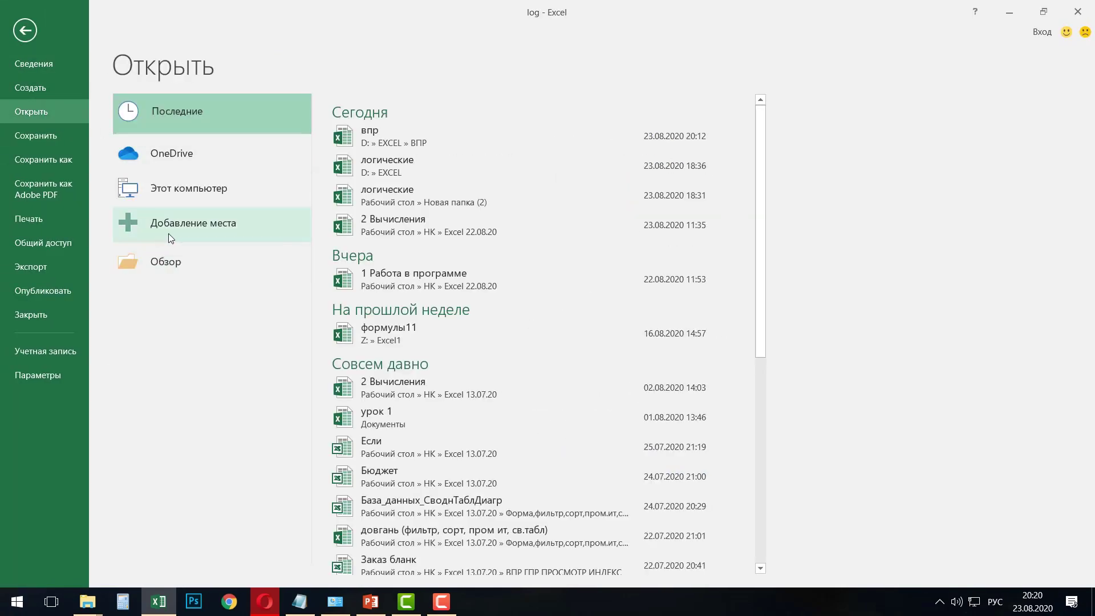
left_click(173, 265)
scroll(61, 204, "down", 2)
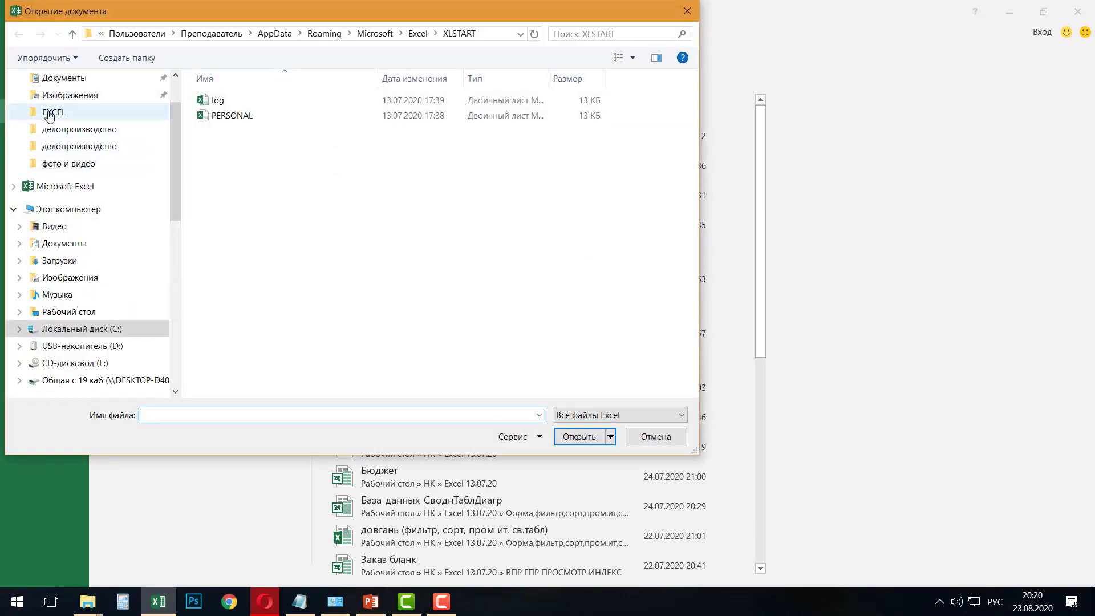
left_click(46, 112)
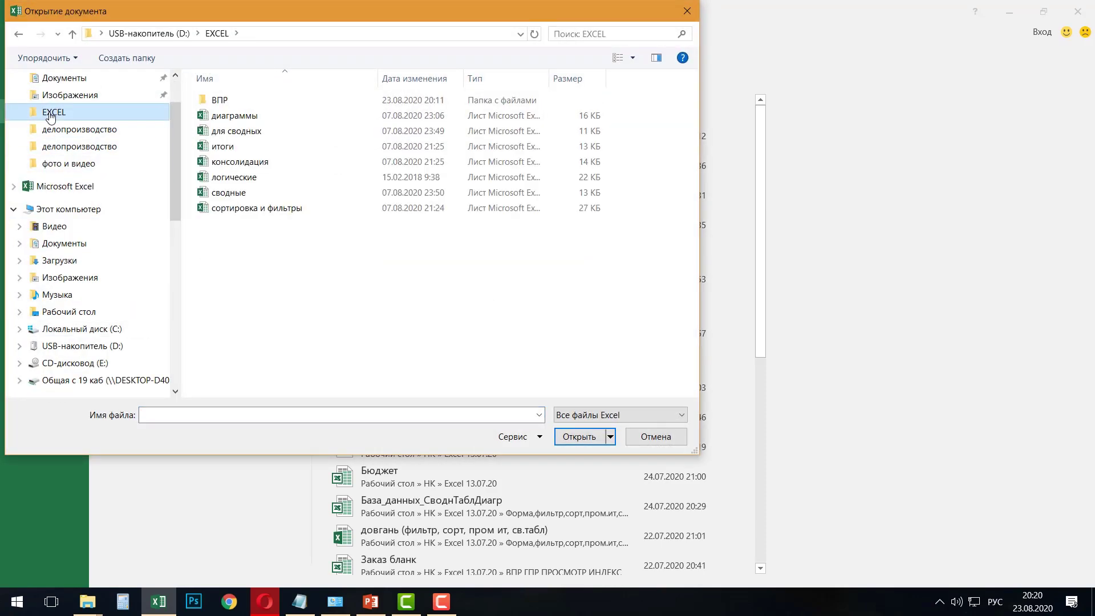
double_click(233, 101)
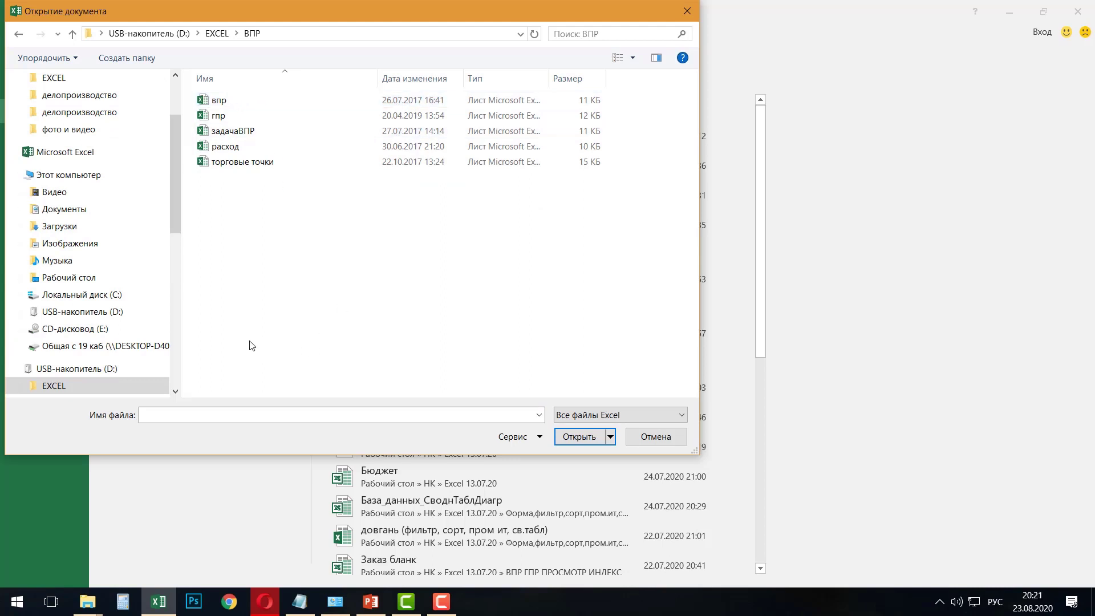
left_click(228, 133)
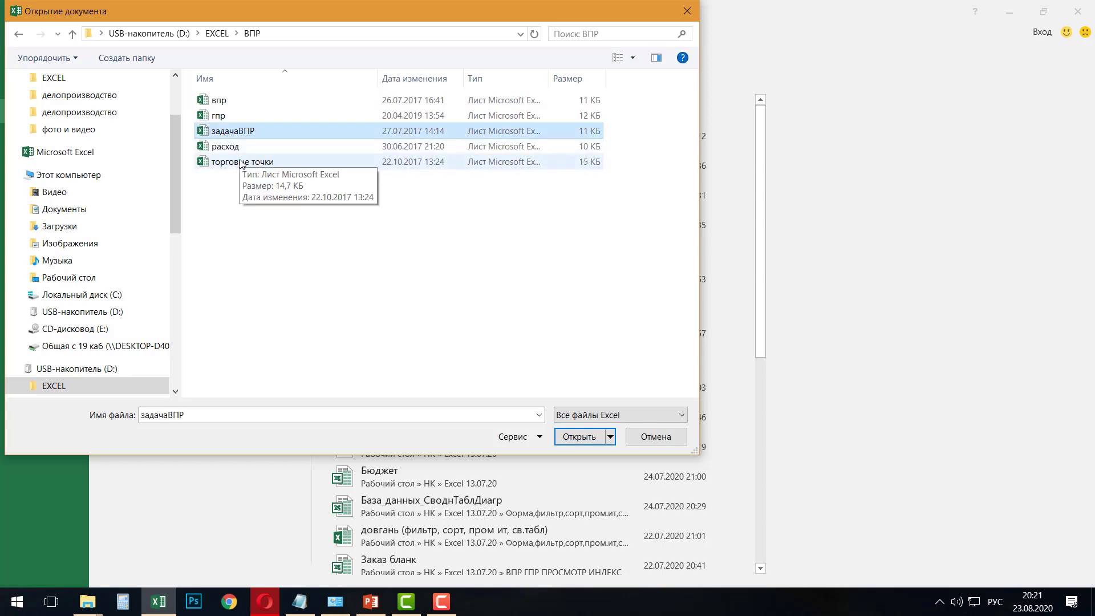
left_click(233, 150, "ctrl")
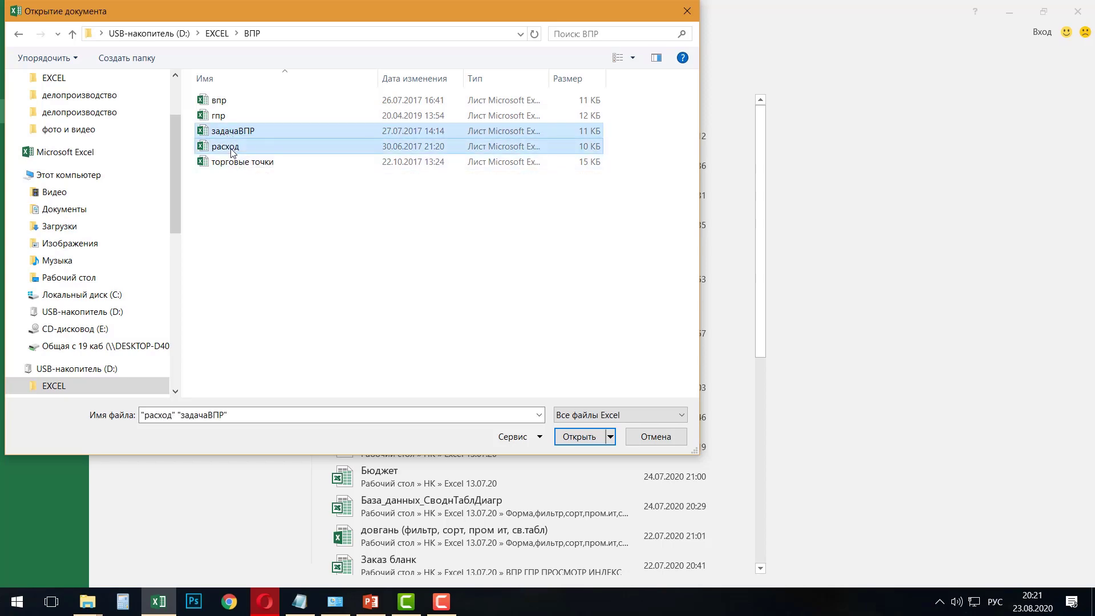
key("Return")
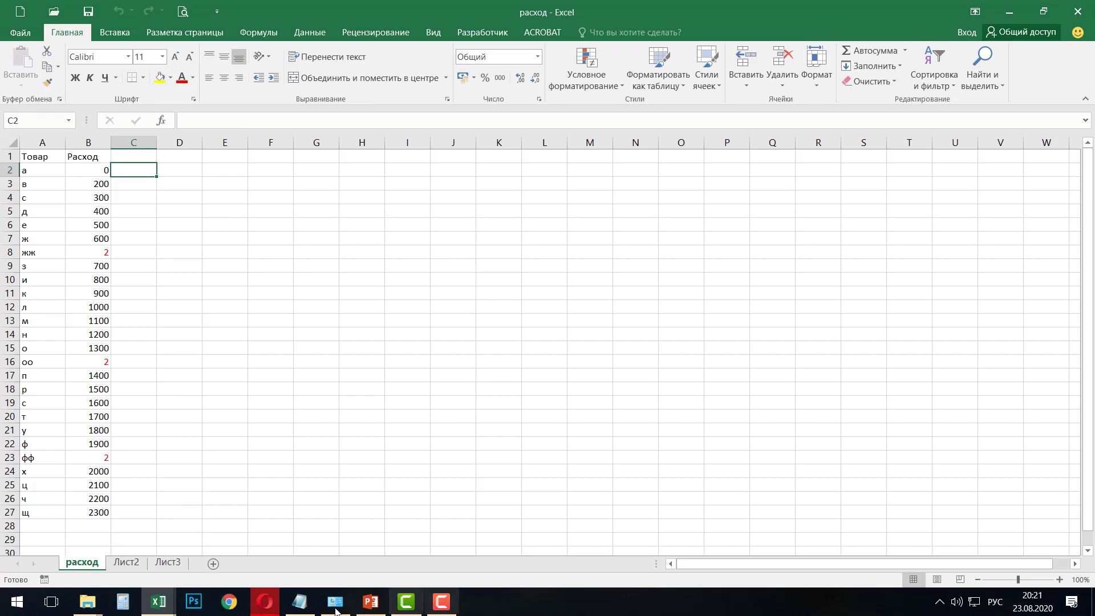
Switch to задачаВПР and review the product names and empty Приход column on задача.
left_click(161, 608)
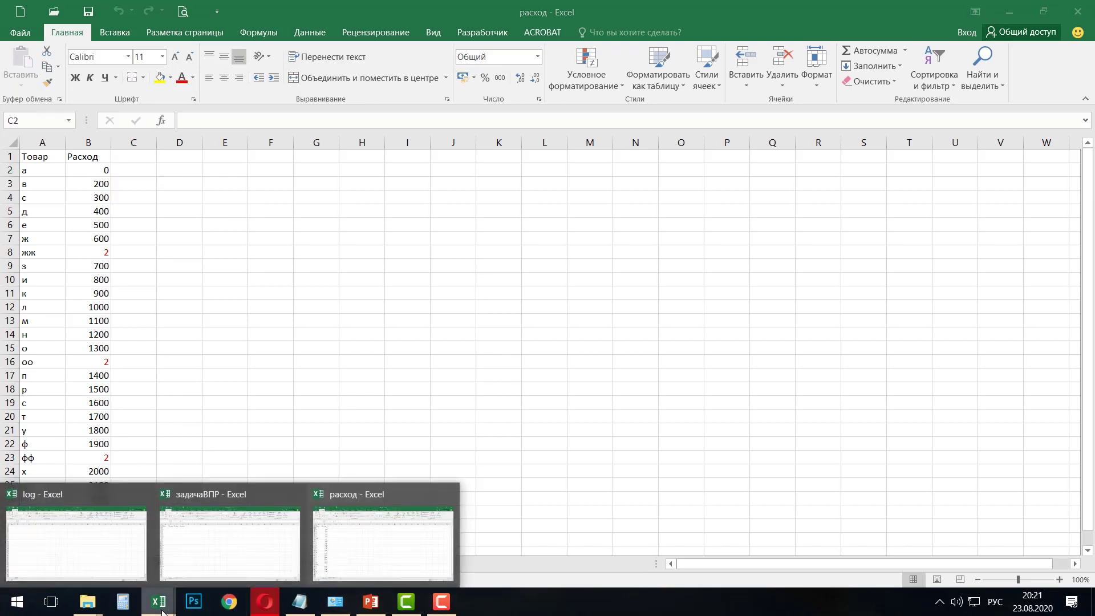
left_click(211, 553)
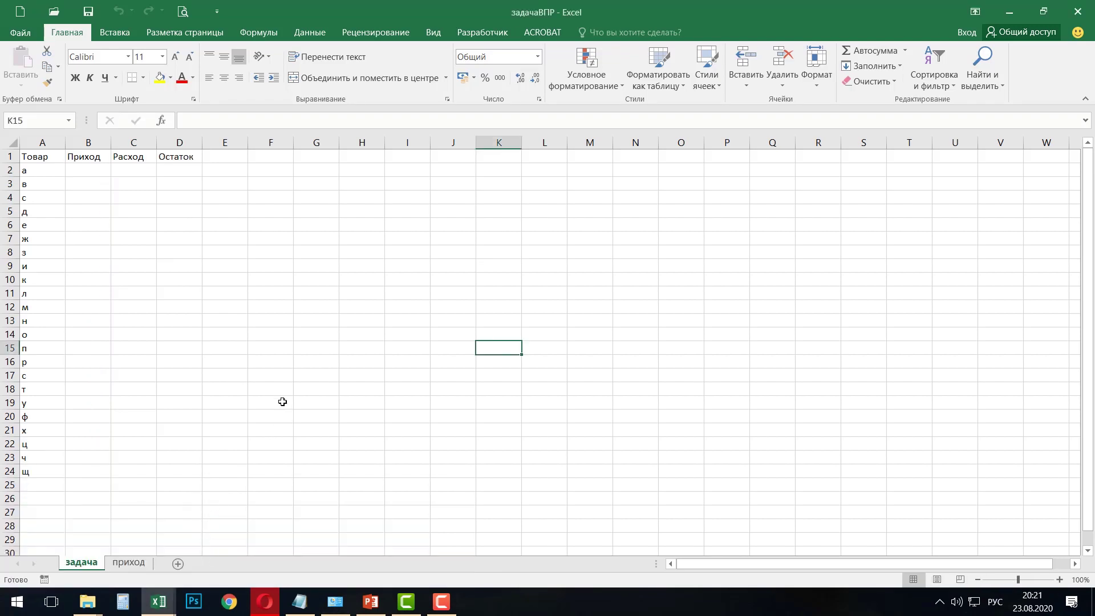
left_click_drag(35, 173, 31, 475)
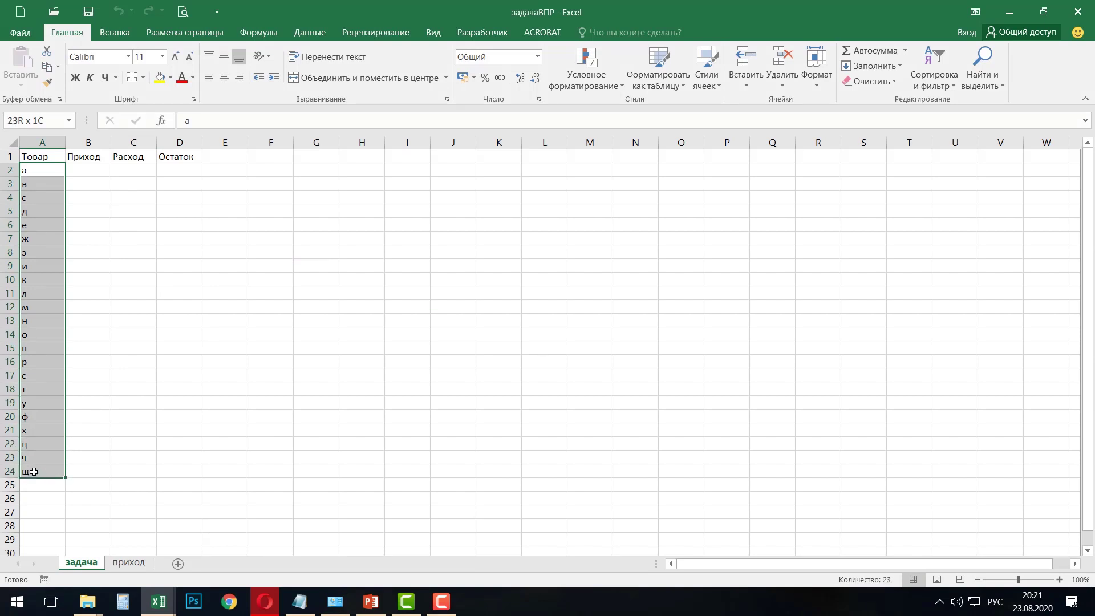
left_click_drag(31, 475, 34, 471)
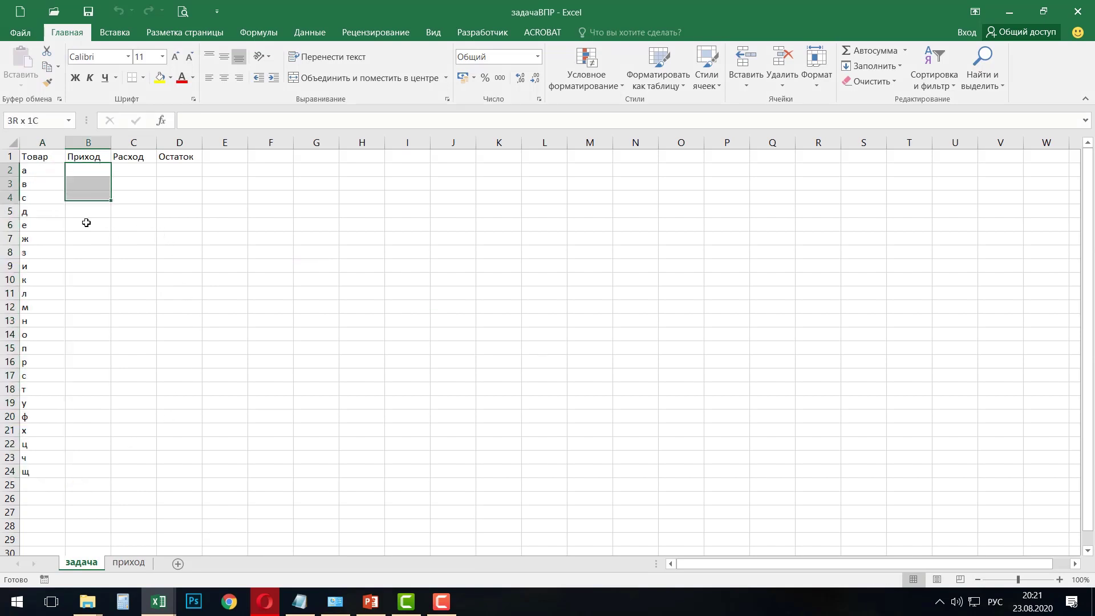
left_click_drag(77, 170, 80, 475)
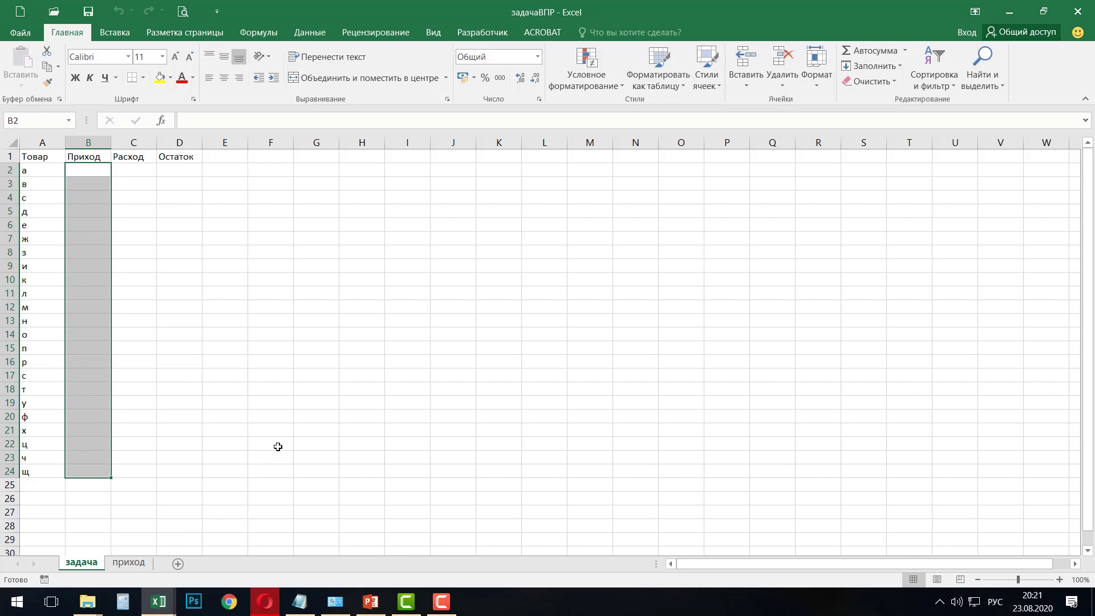
Inspect the приход sheet's values for дд, лл and тт in rows 6, 13 and 21.
left_click(129, 563)
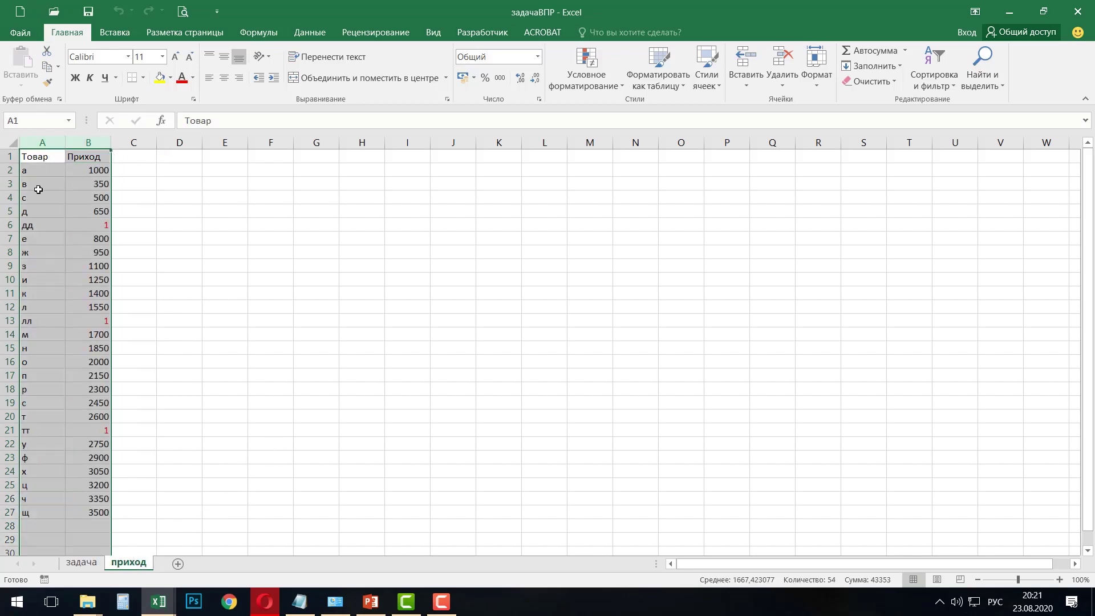
left_click_drag(41, 170, 41, 187)
left_click(41, 210)
left_click(52, 227)
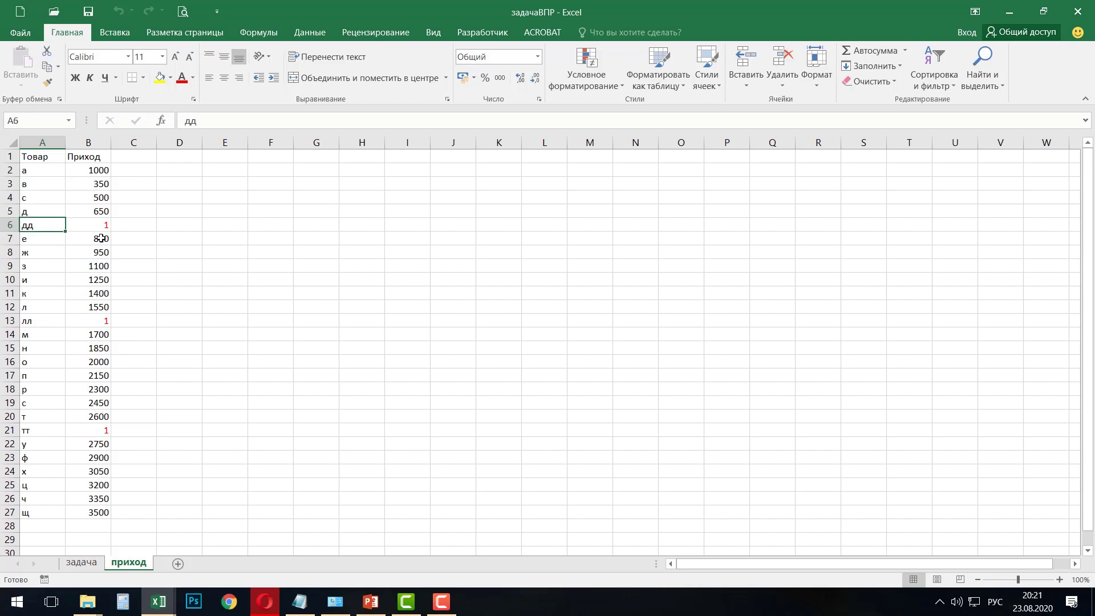
left_click(101, 229)
left_click(43, 319)
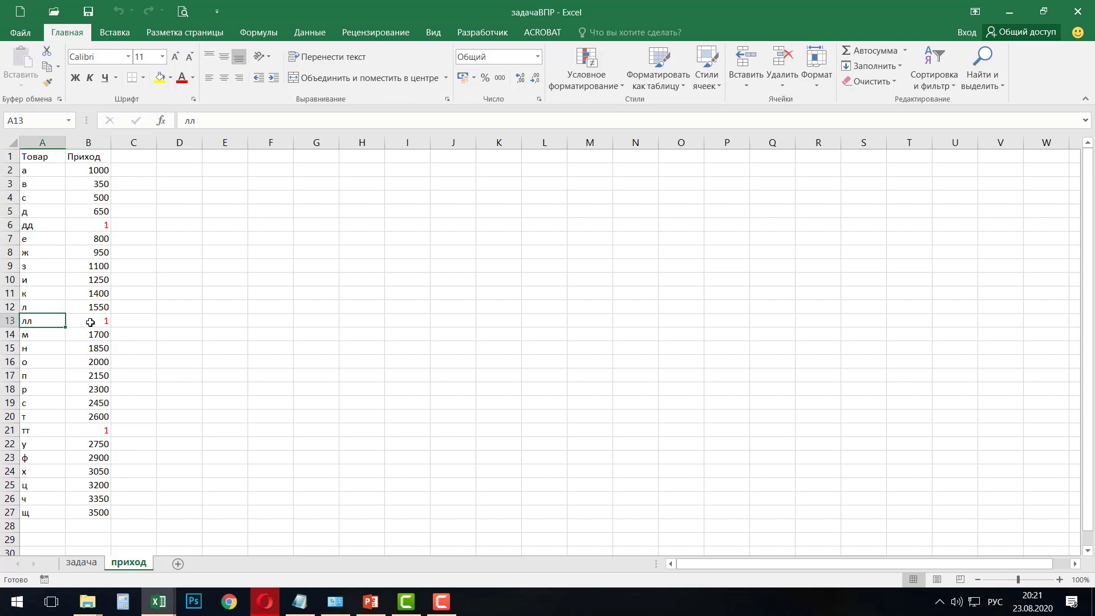
left_click(93, 320)
left_click(29, 431)
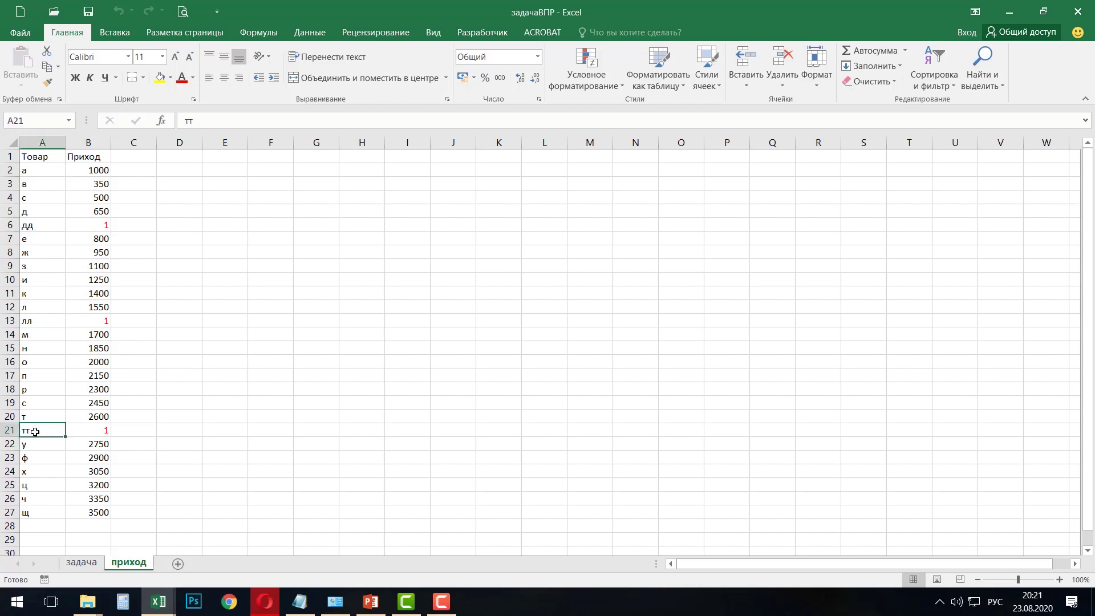
left_click(98, 433)
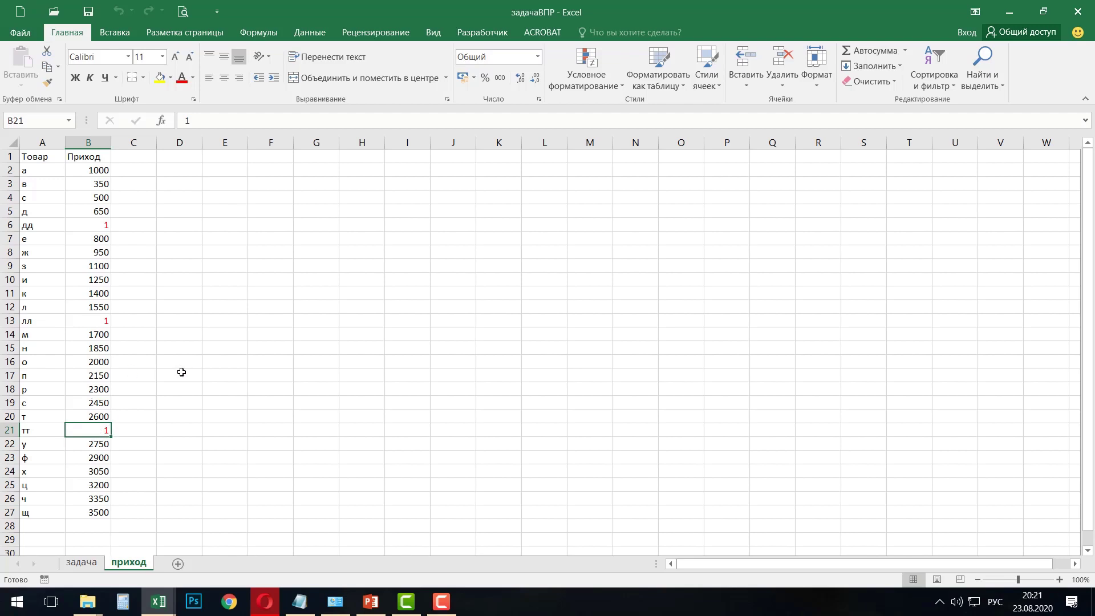
left_click(94, 565)
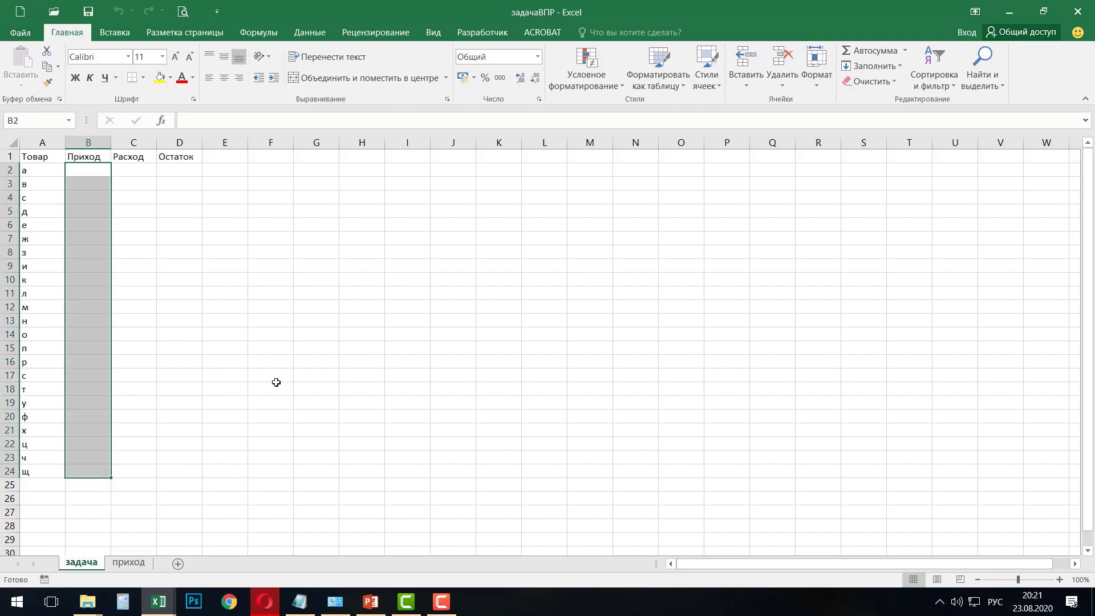
left_click(128, 563)
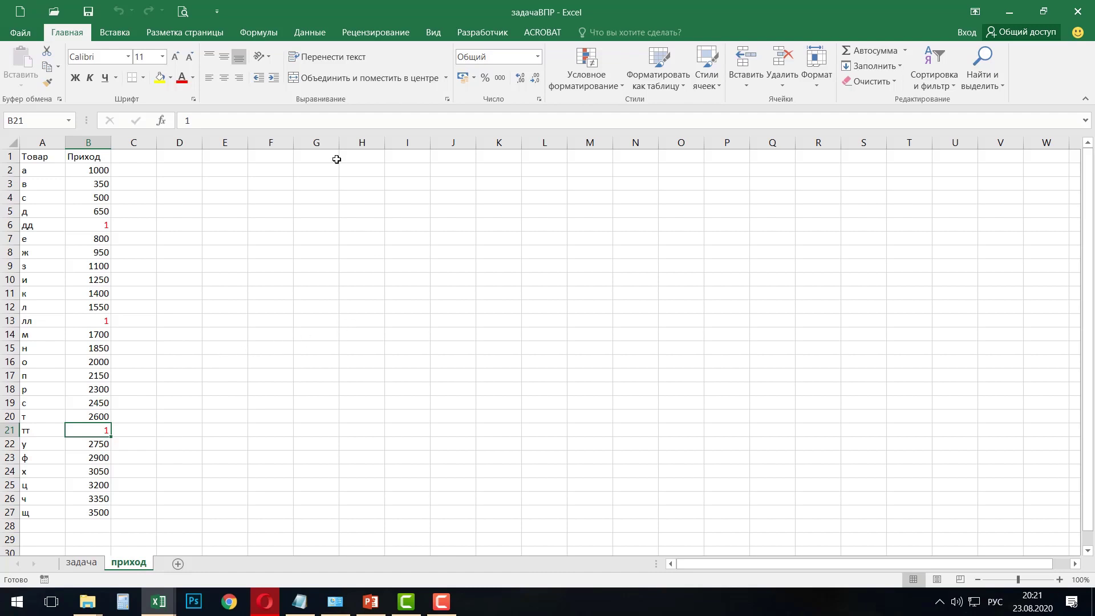
left_click(42, 156)
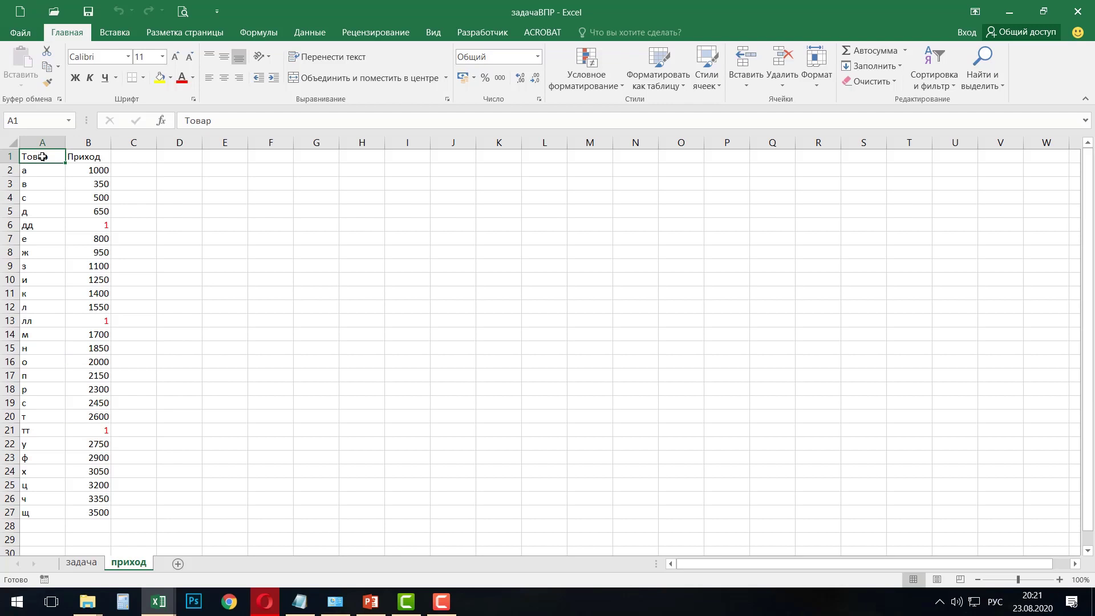
Name the приход sheet's table A1:B27 'приход' via the Name Box, then return to задача.
key("shift+Right")
key("ctrl+shift+Down")
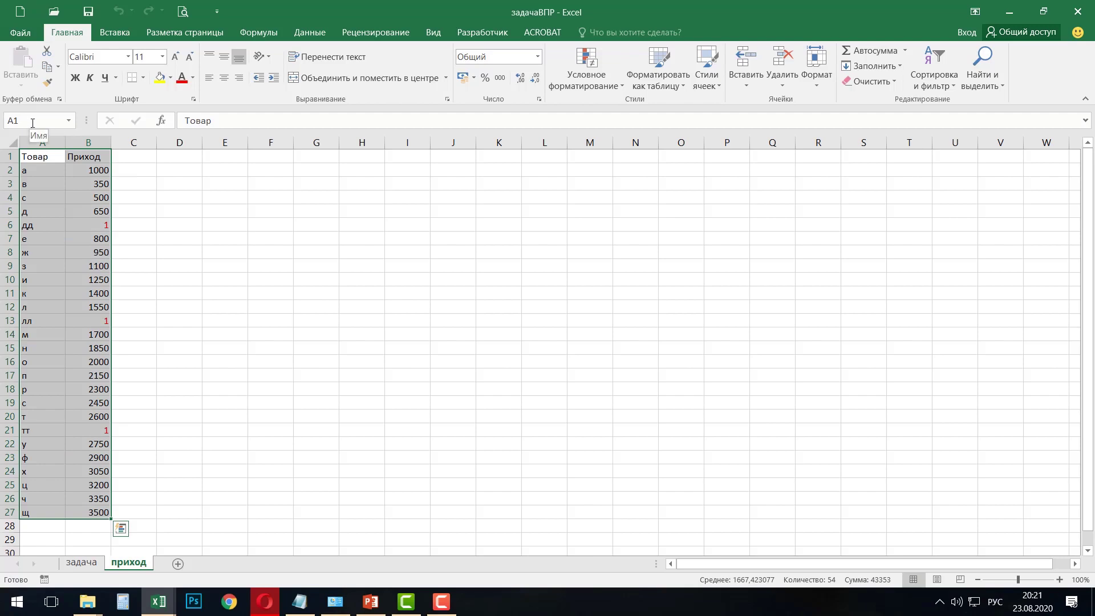
left_click(32, 123)
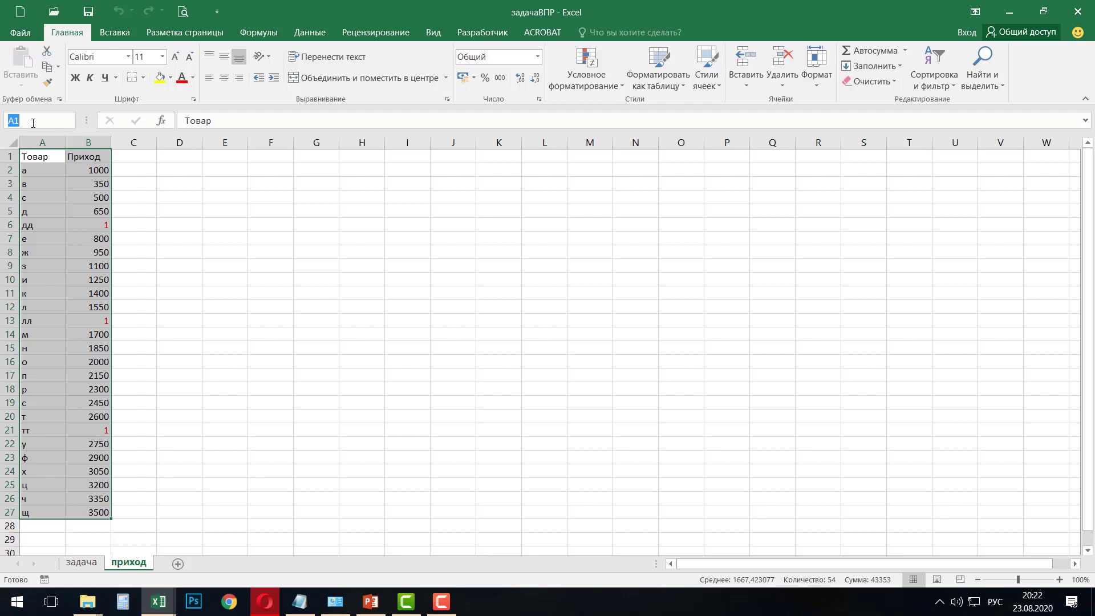
type("прих")
type("од")
key("Return")
left_click(84, 566)
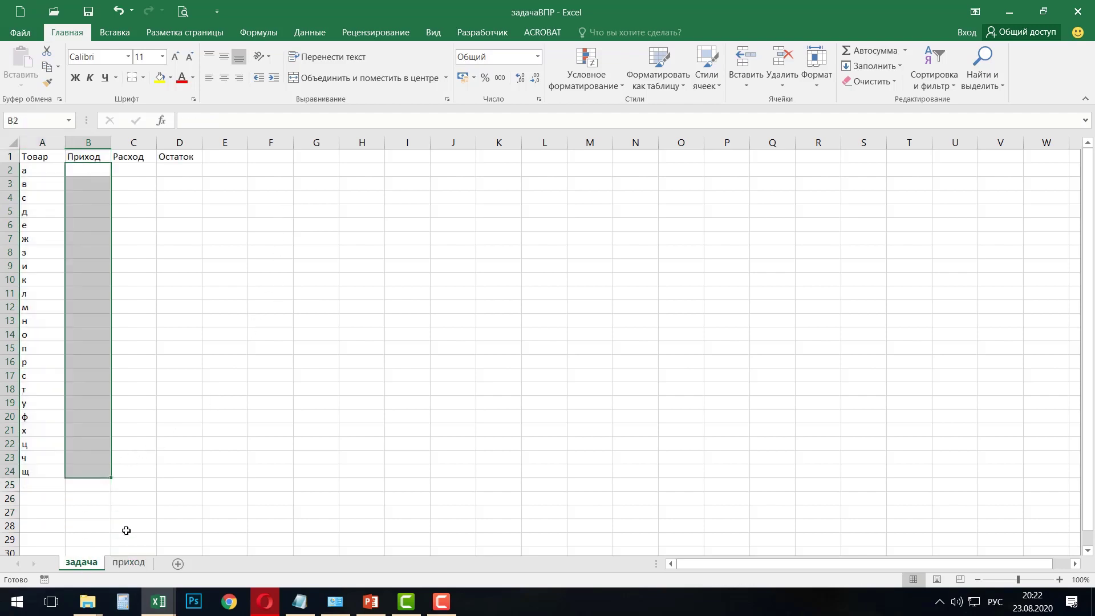
left_click(89, 170)
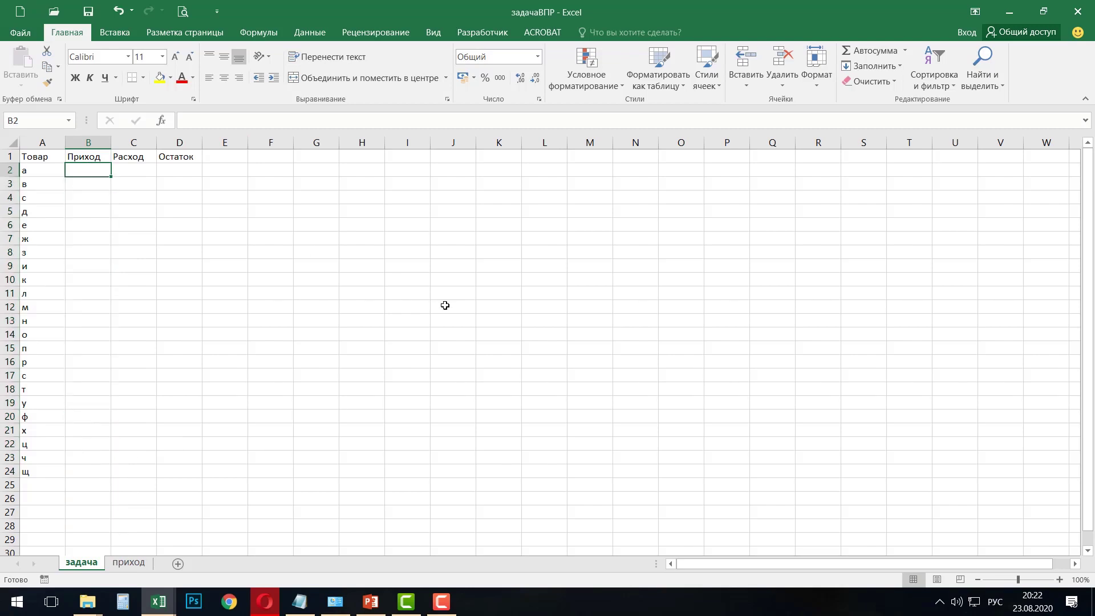
Enter =ВПР(A2;приход;2;0) in B2 and fill it down to B24.
type("=")
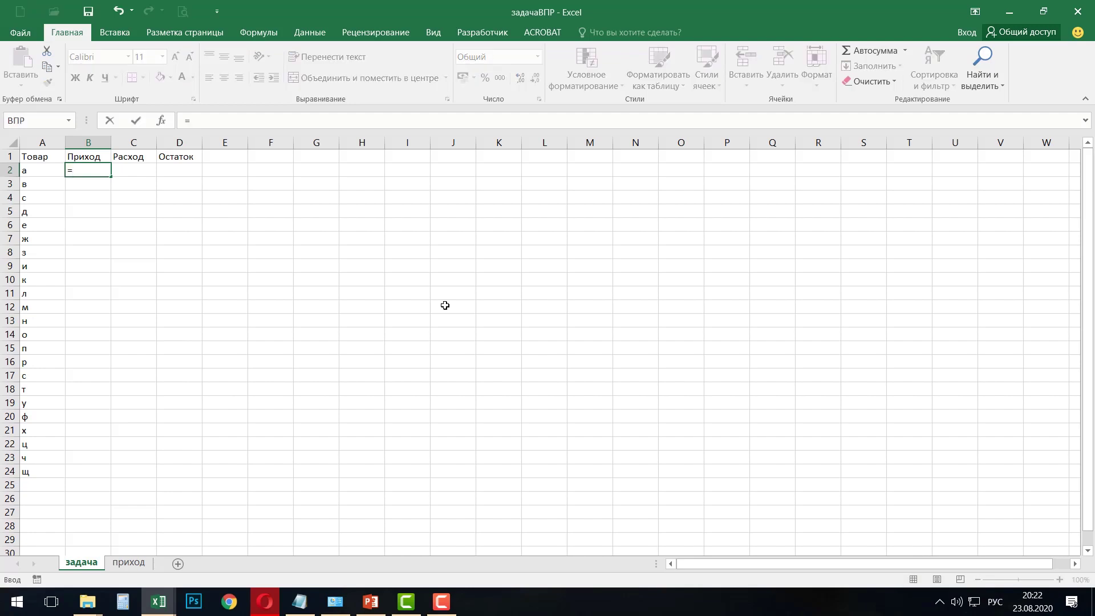
type("впр")
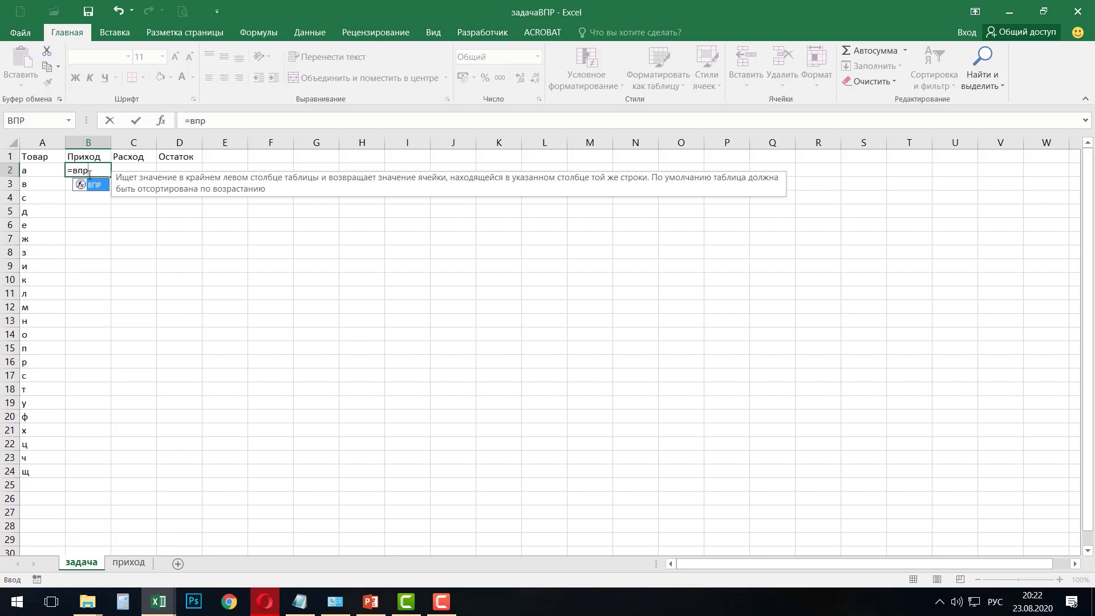
double_click(94, 185)
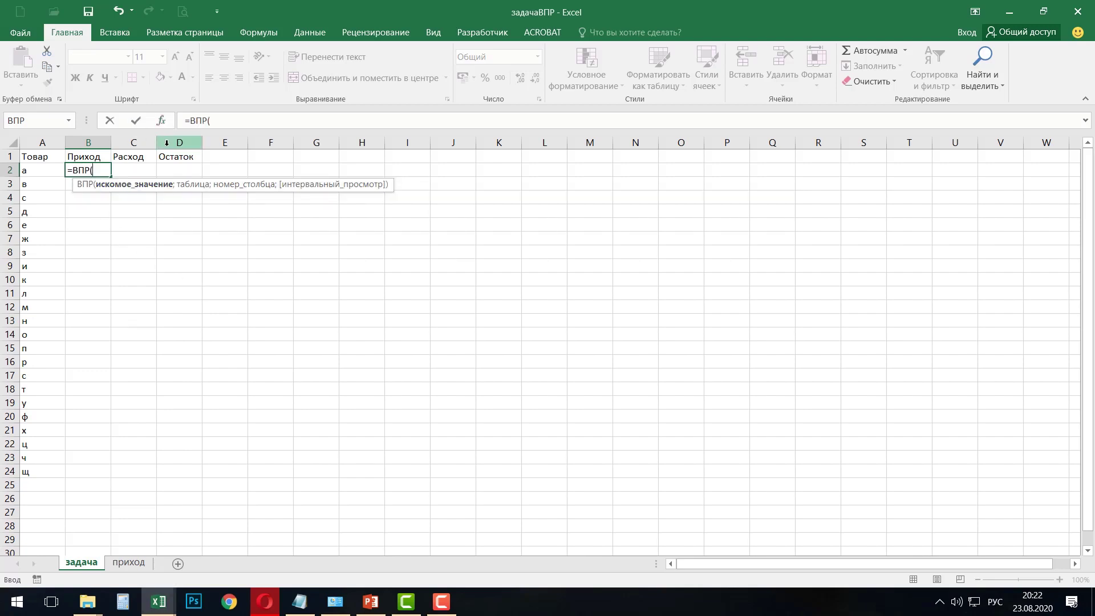
left_click(162, 120)
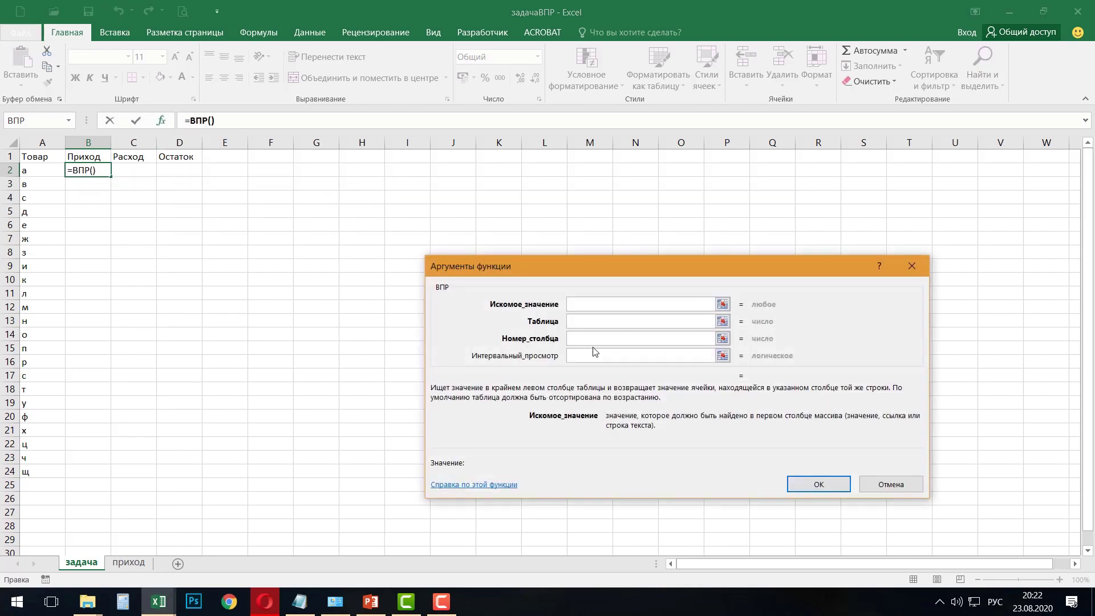
left_click_drag(578, 266, 425, 197)
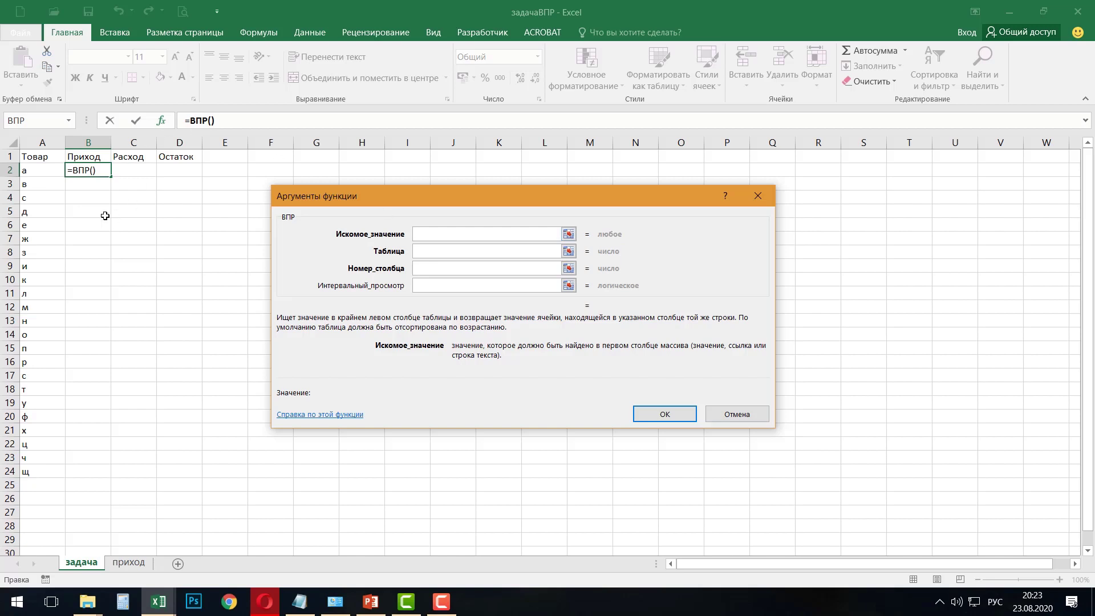
left_click(42, 172)
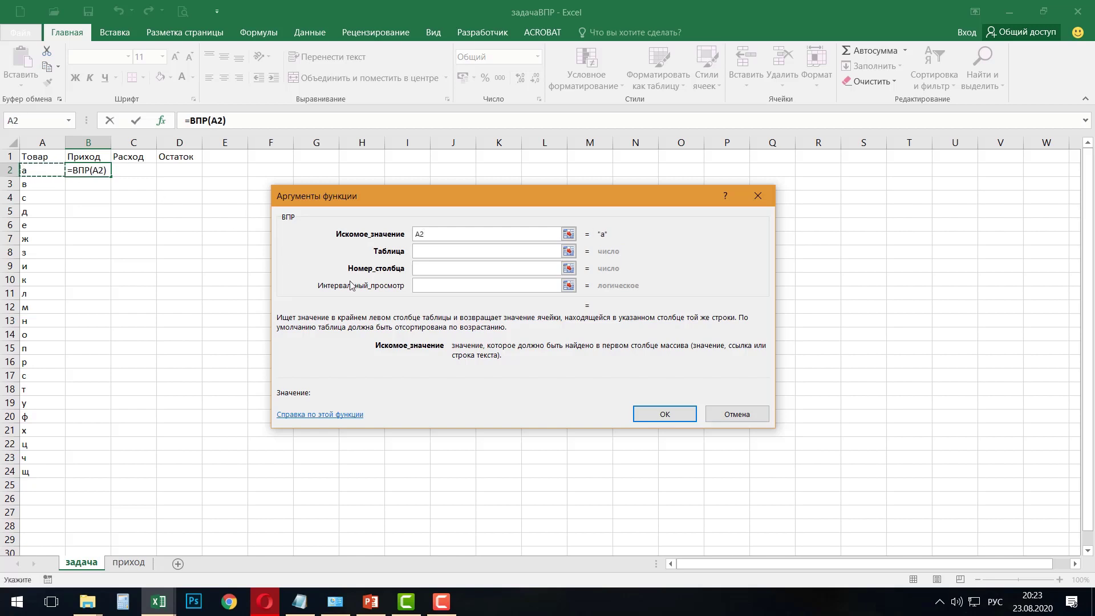
left_click(425, 253)
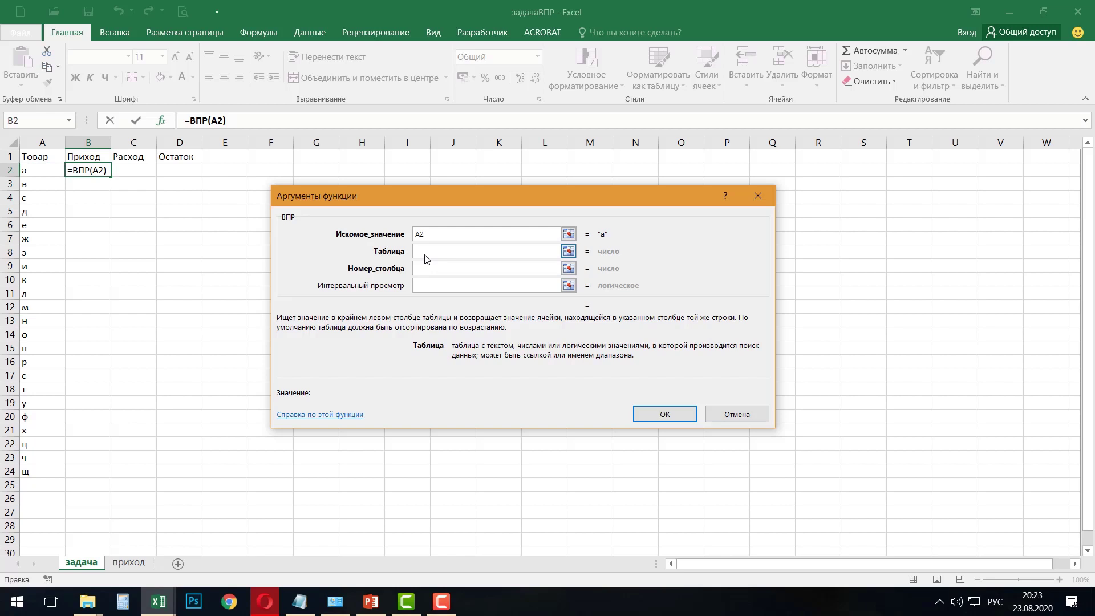
type("пр")
type("ихо")
type("д")
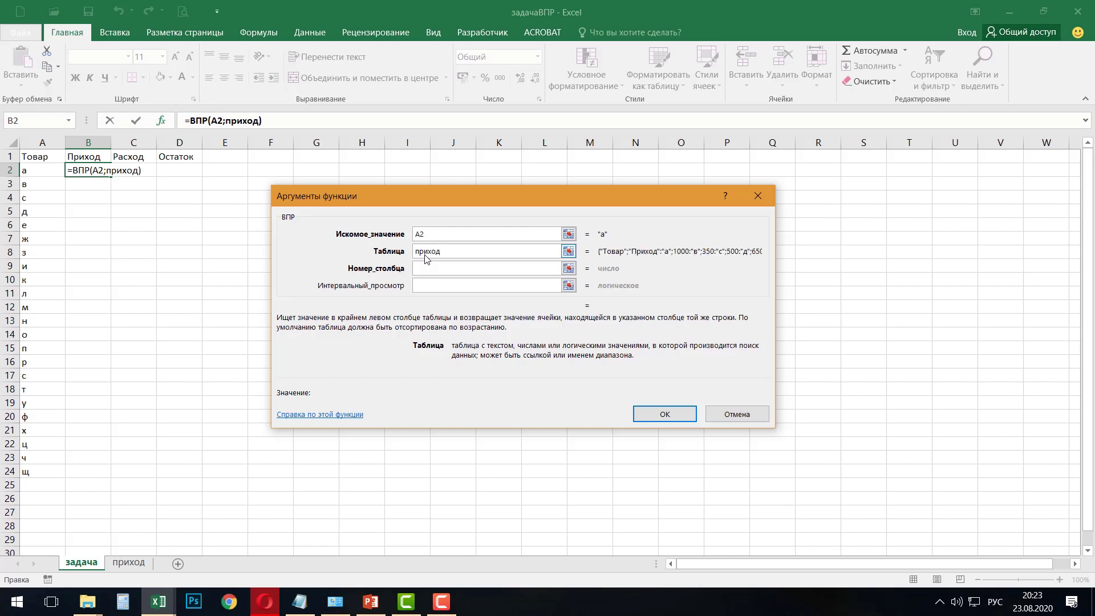
key("Tab")
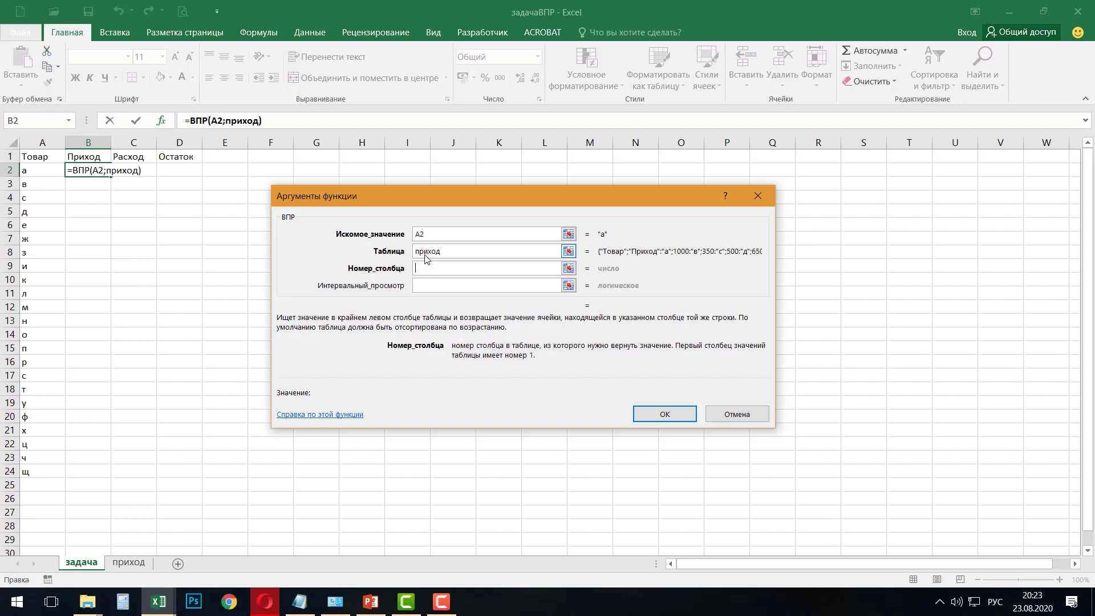
type("2")
key("Tab")
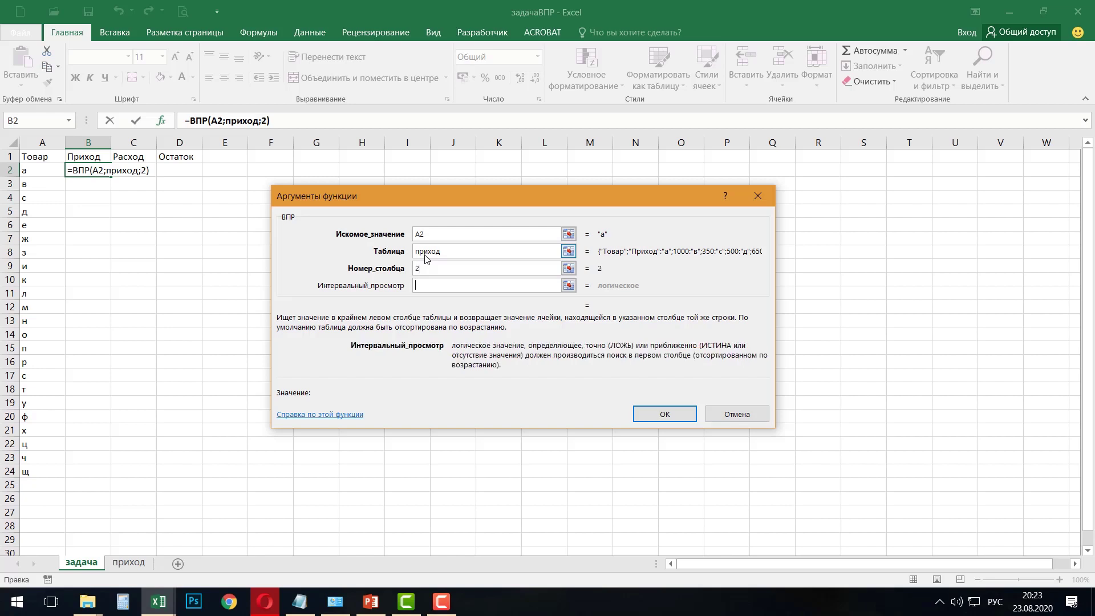
type("0")
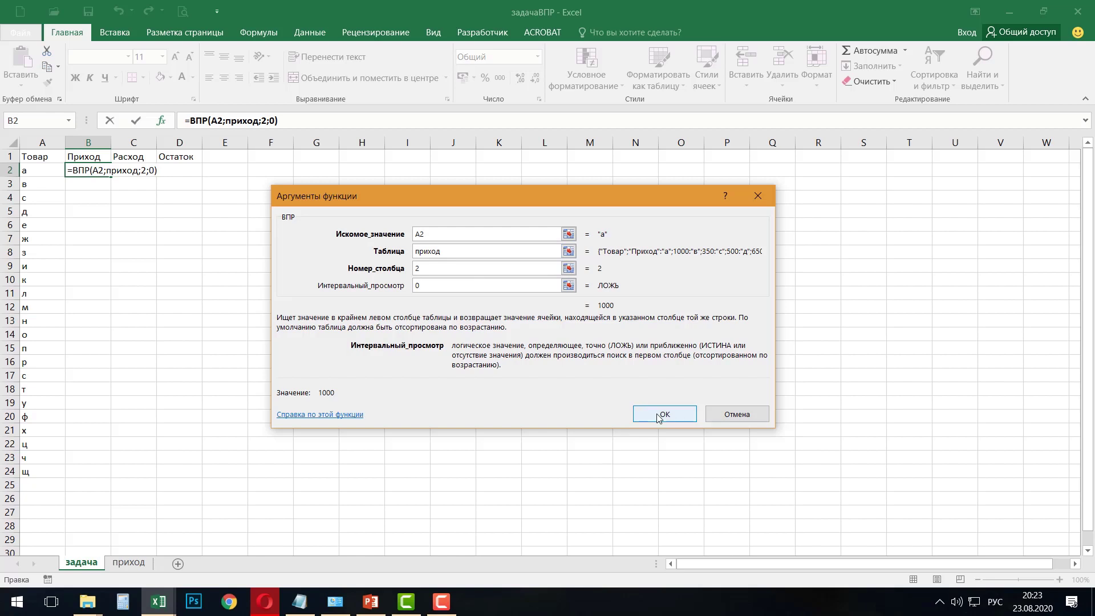
left_click(655, 413)
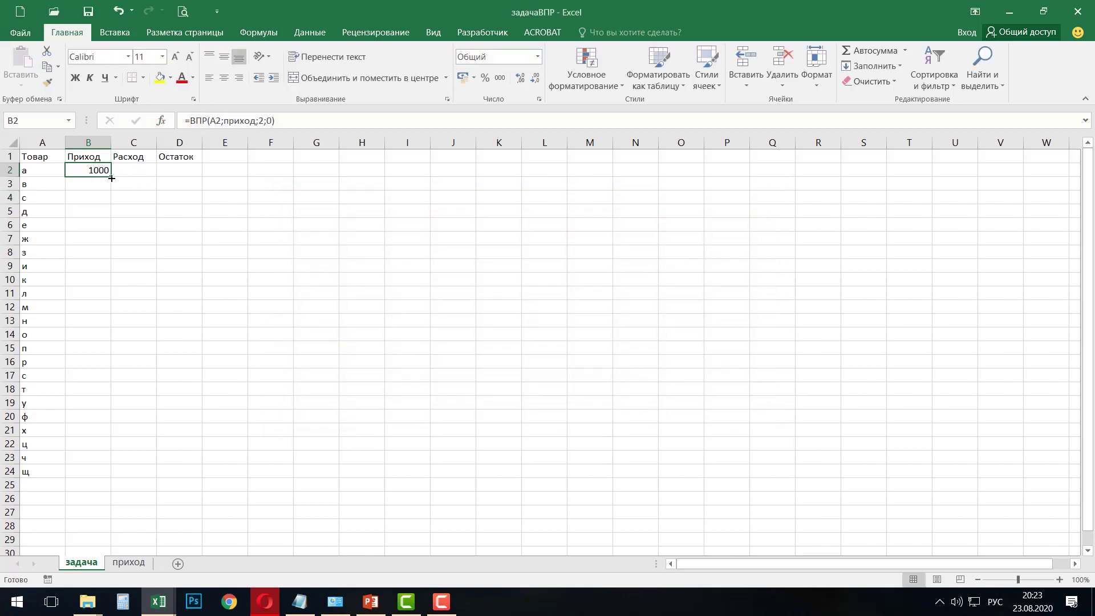
double_click(111, 177)
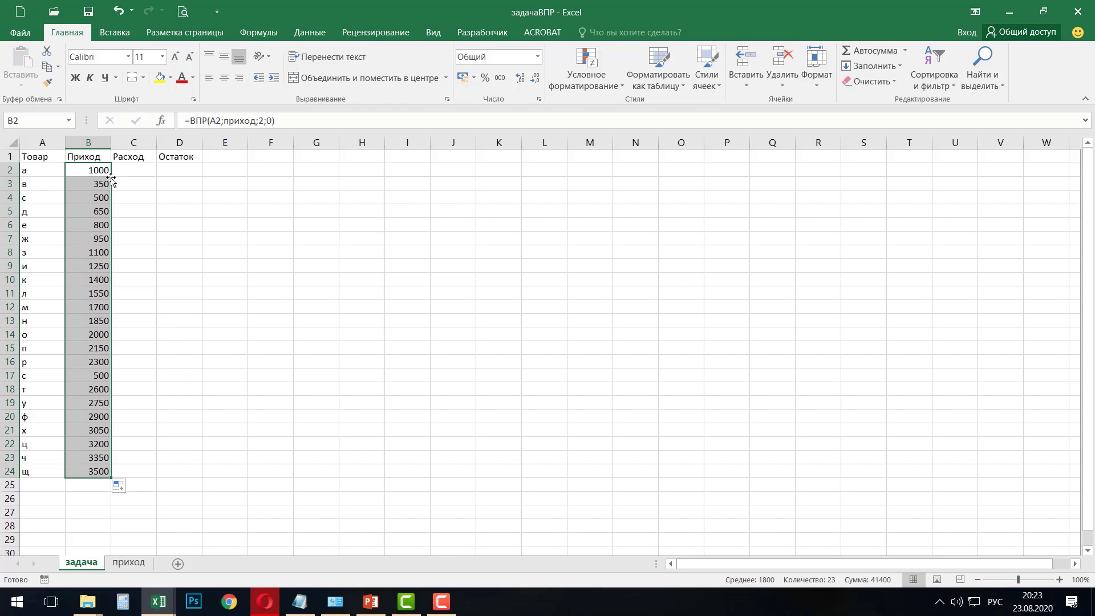
left_click(153, 606)
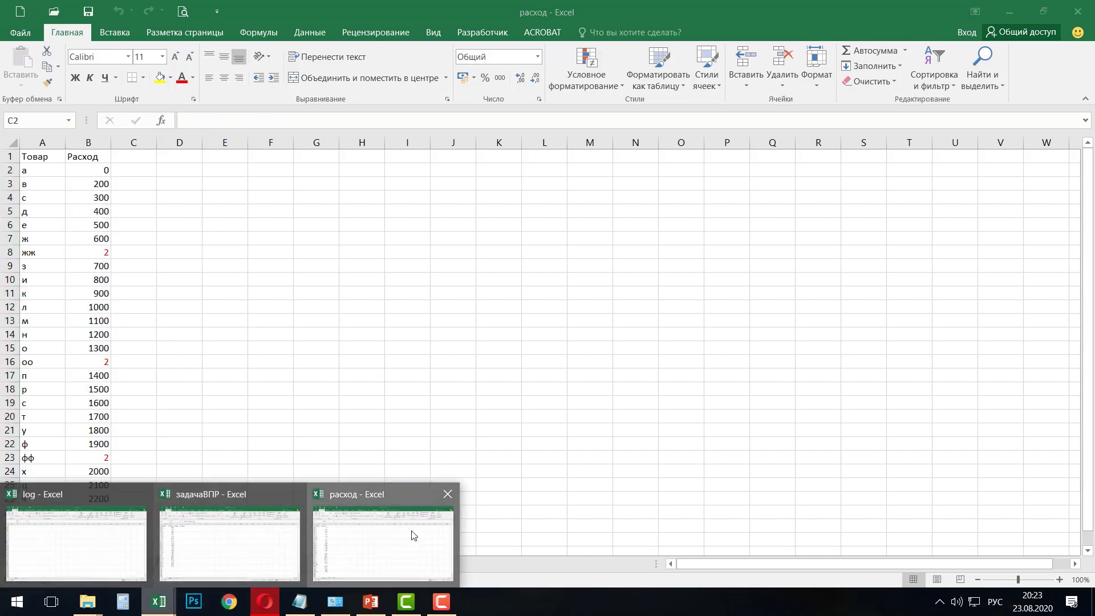
Look over the расход workbook's Товар and Расход list, then return to задачаВПР cell C2.
left_click(414, 535)
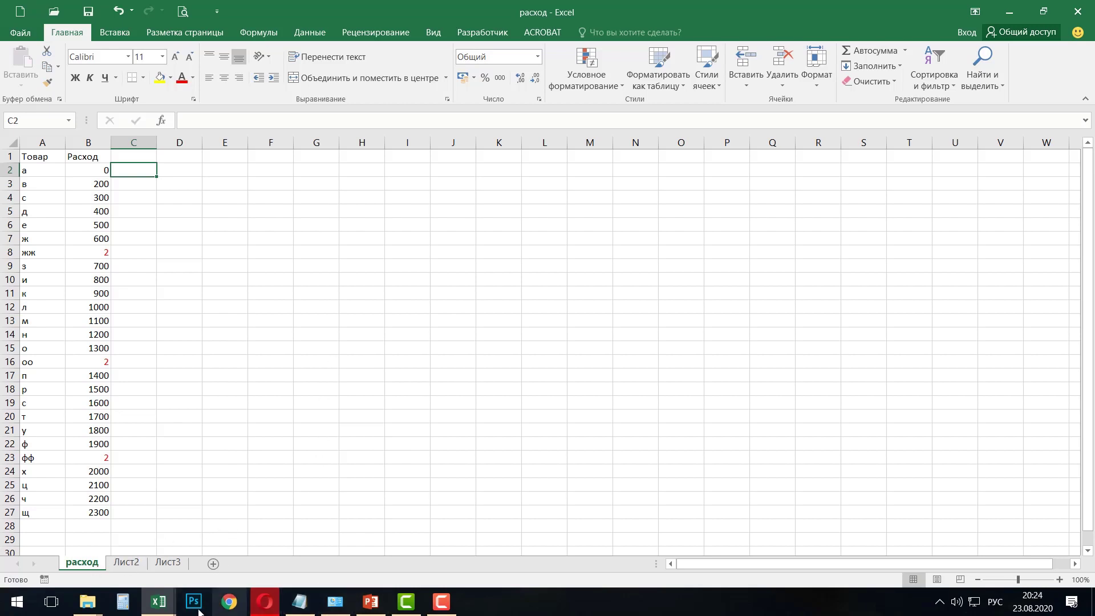
left_click(164, 608)
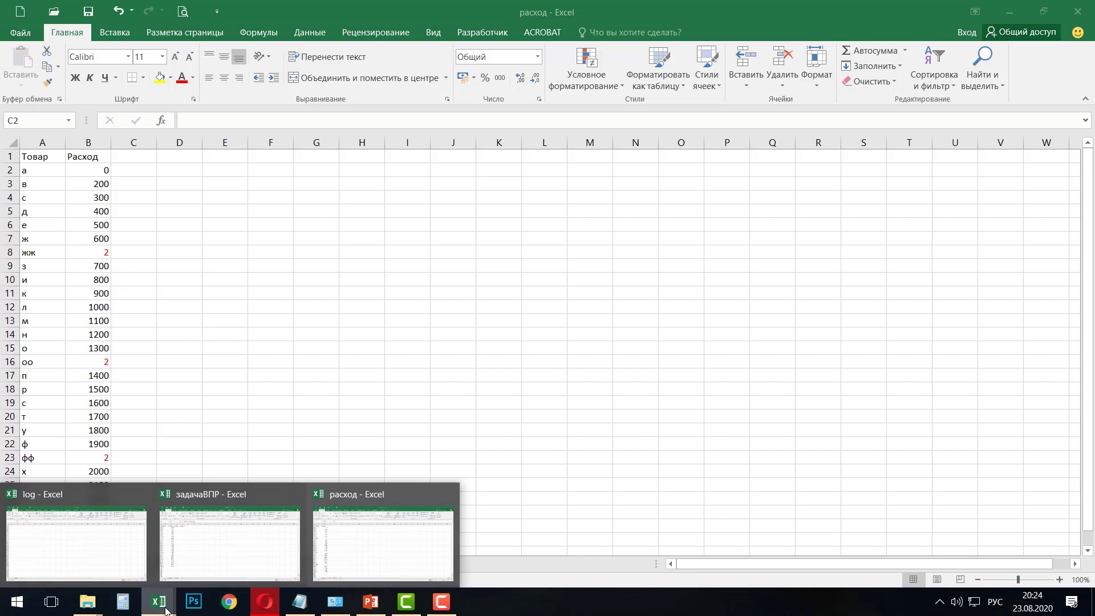
left_click(214, 552)
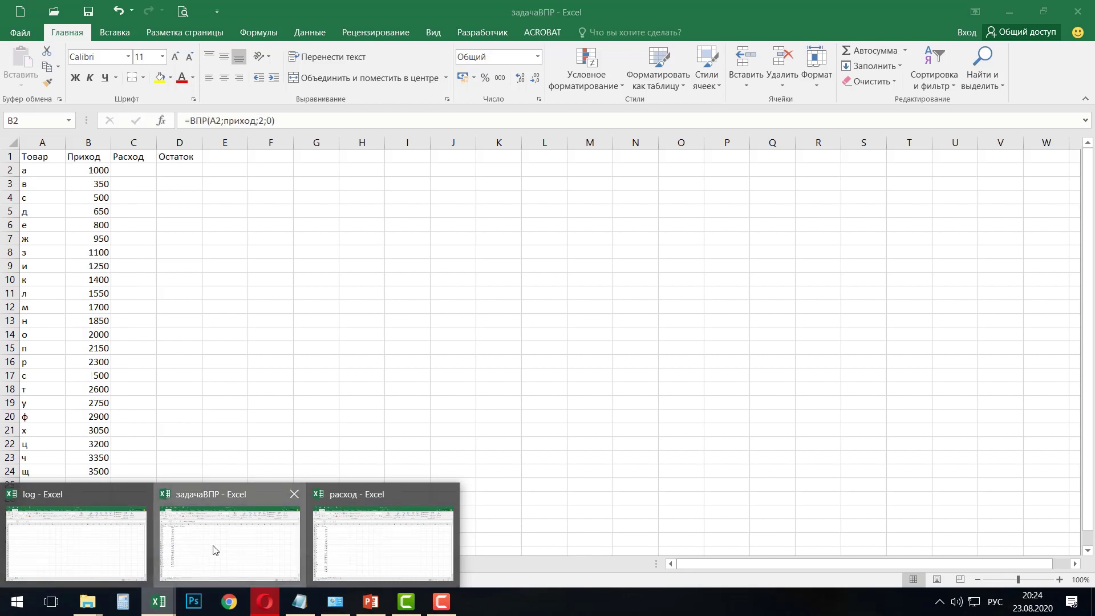
left_click(144, 169)
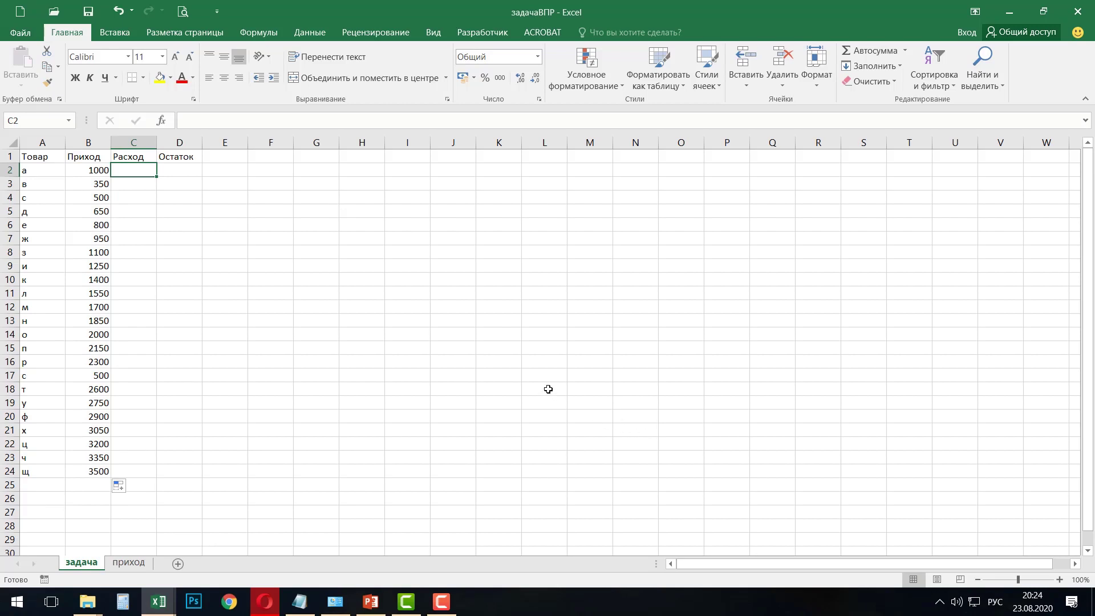
Insert ВПР into C2 from Формулы > Ссылки и массивы, using A2 as lookup value.
left_click(264, 36)
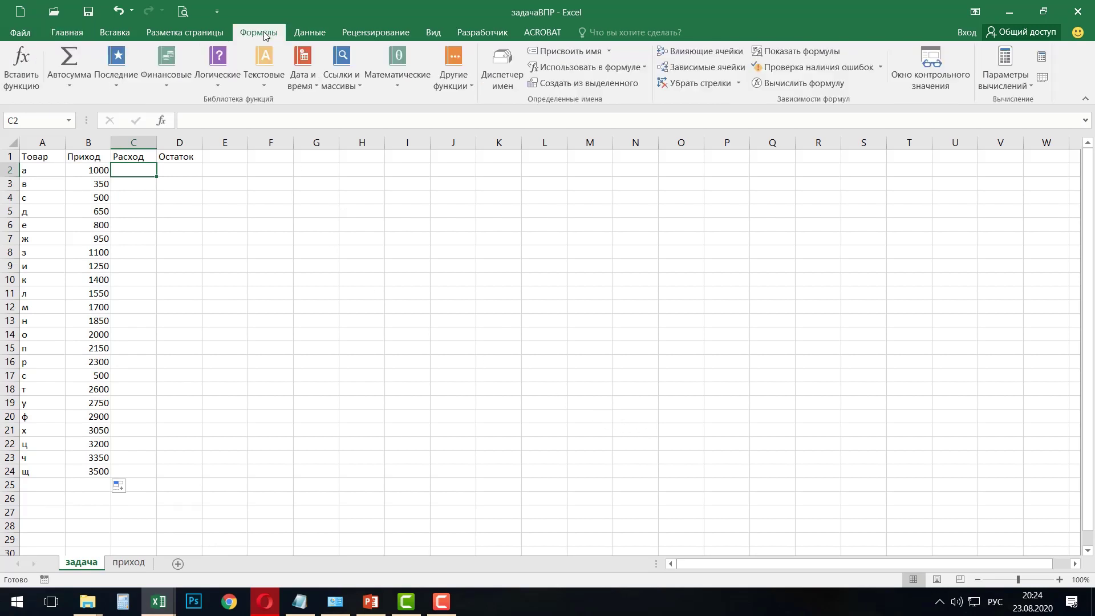
left_click(351, 75)
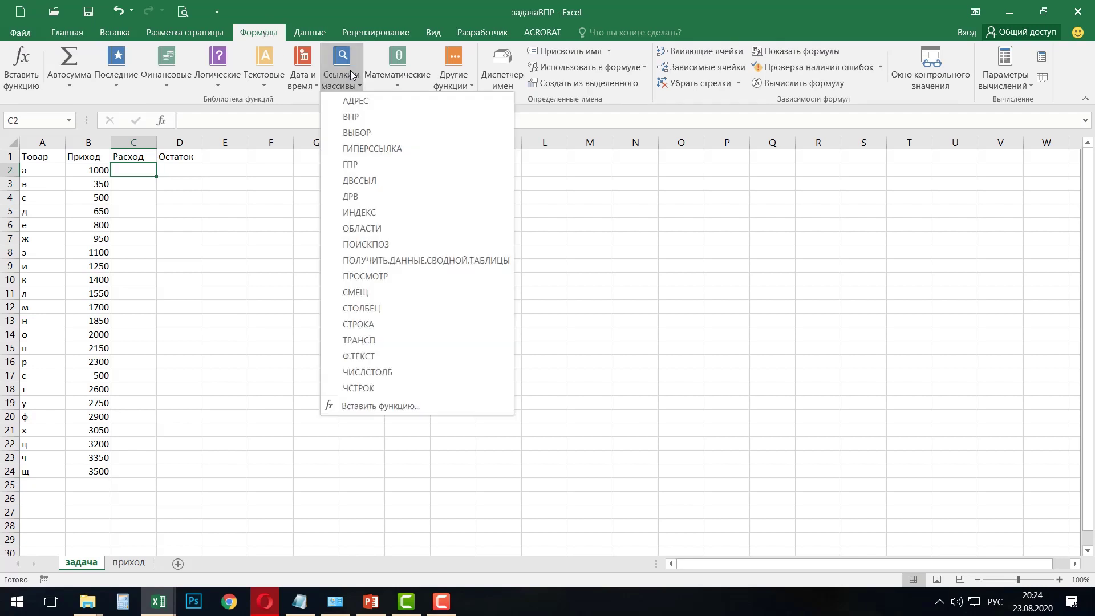
left_click(366, 116)
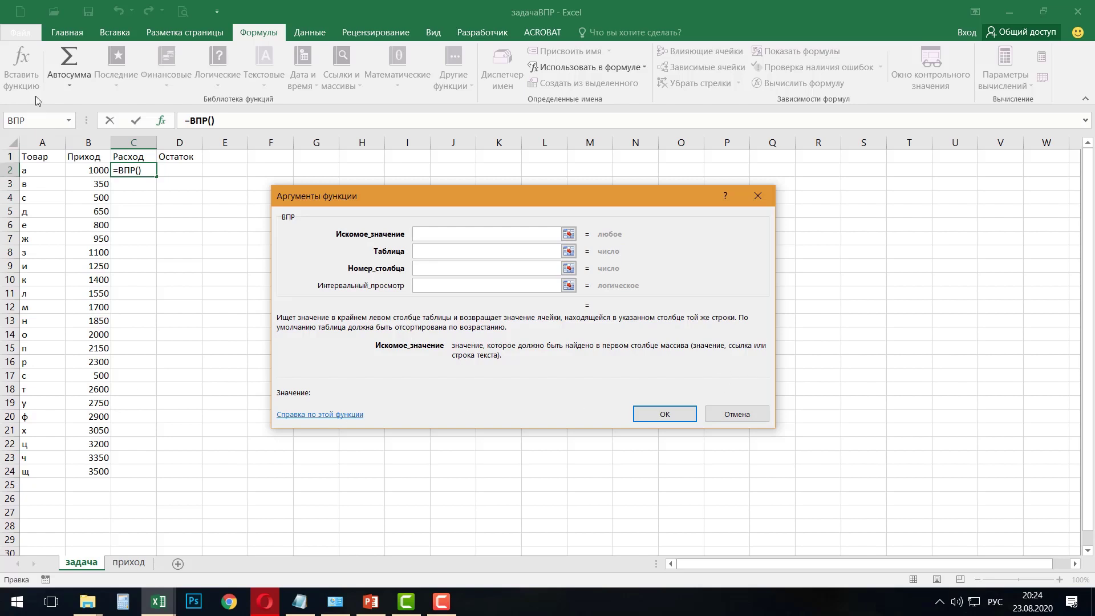
left_click(47, 171)
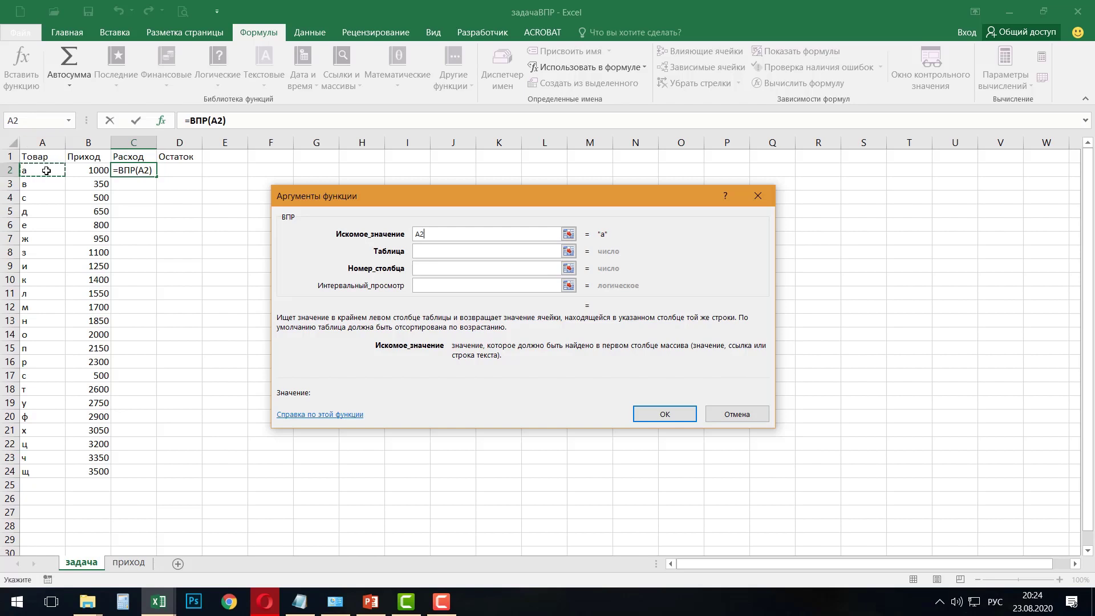
Set the C2 lookup table to [расход.xlsx]расход!$A$1:$B$27 from the расход workbook.
key("Tab")
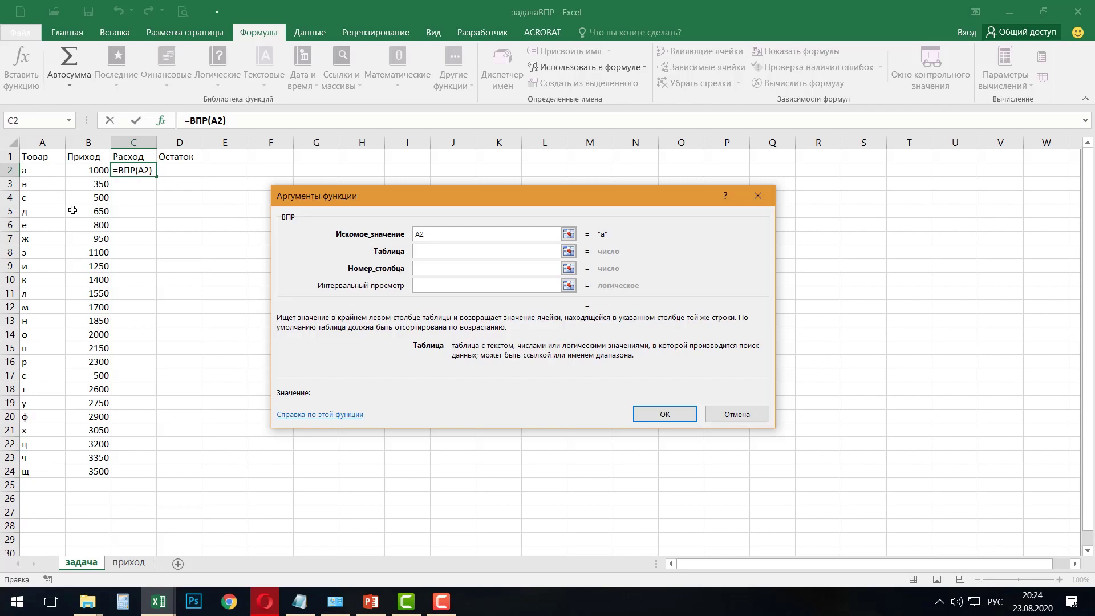
left_click(160, 609)
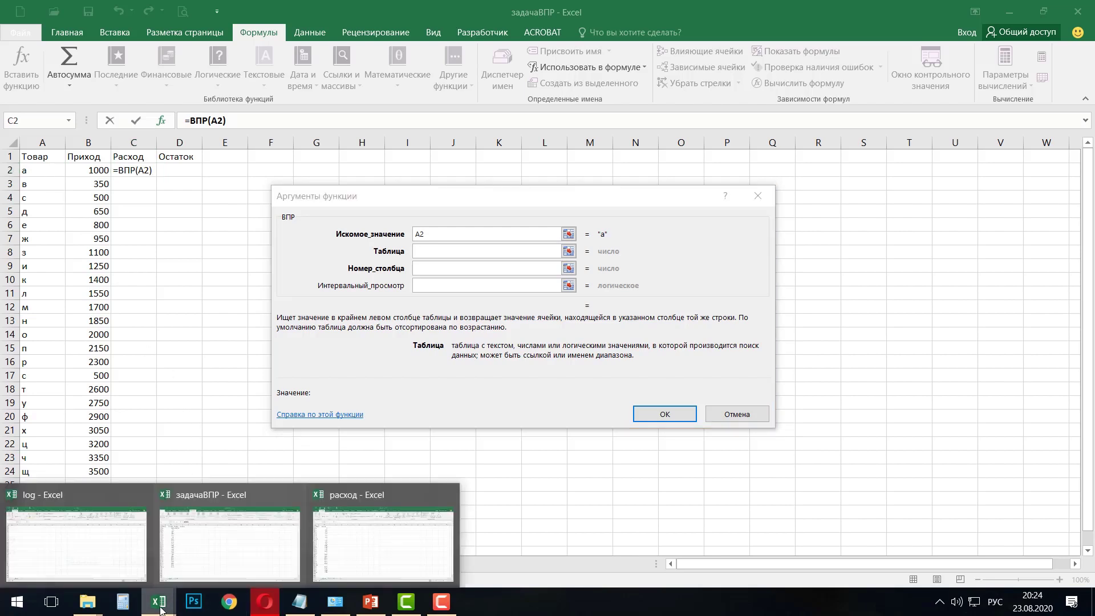
left_click(363, 542)
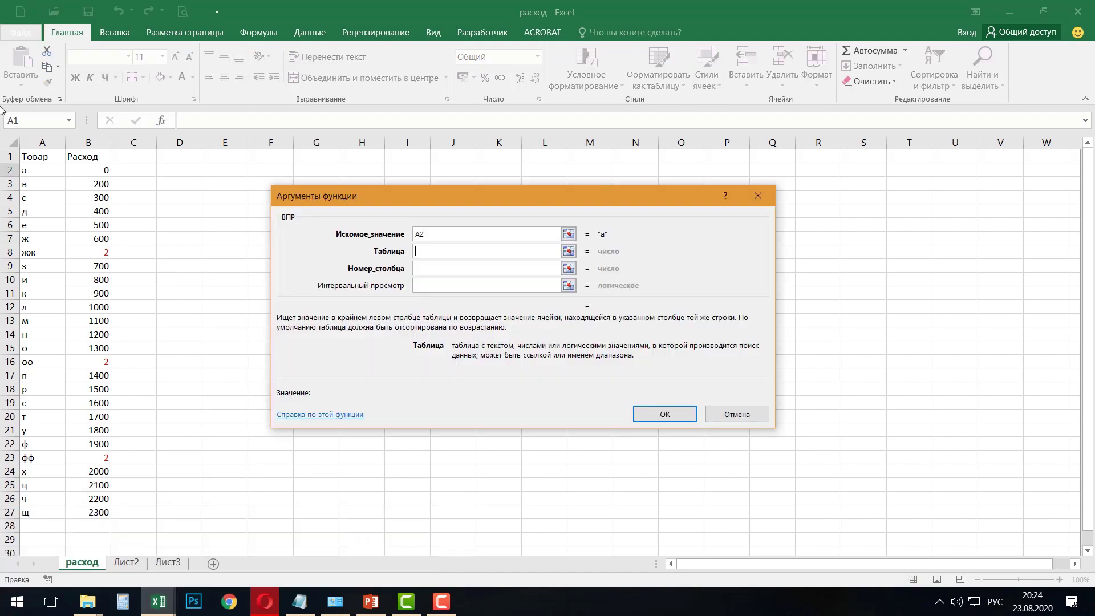
left_click(39, 155)
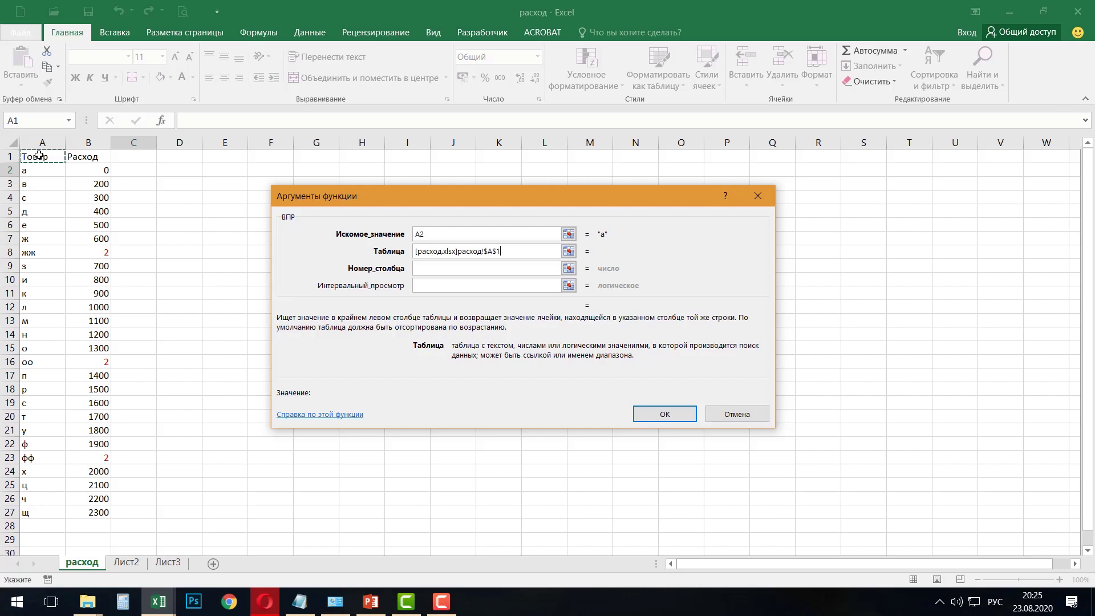
key("shift+Right")
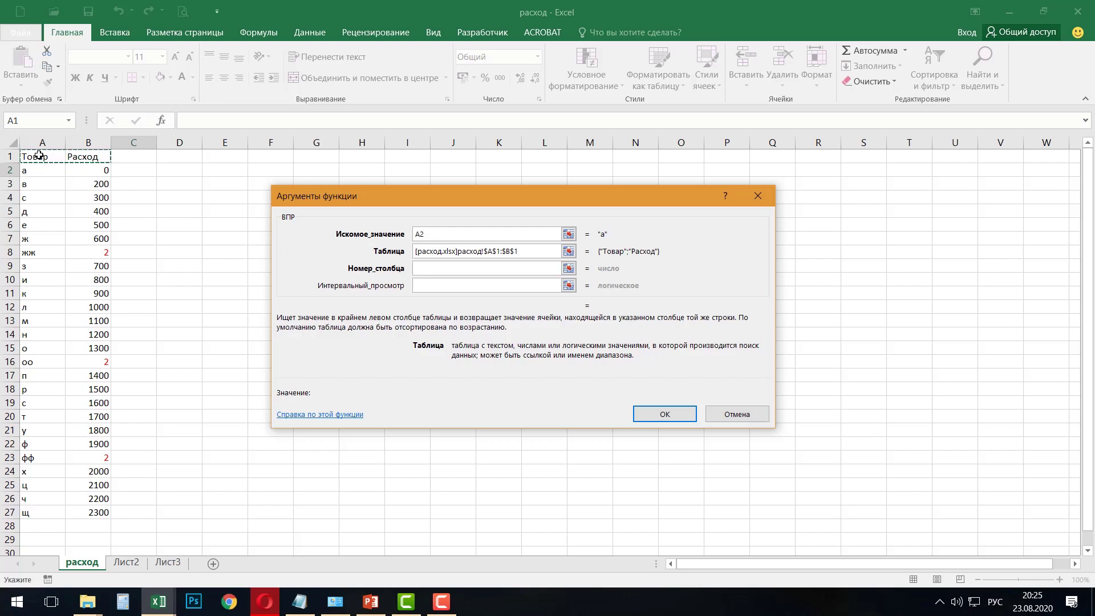
key("ctrl+shift+Down")
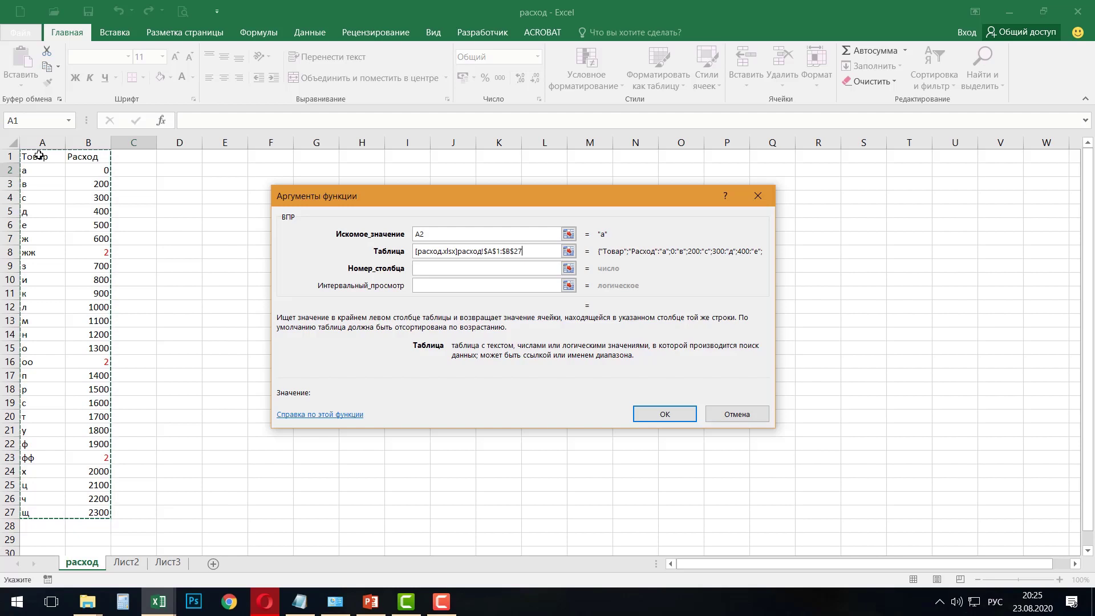
key("Tab")
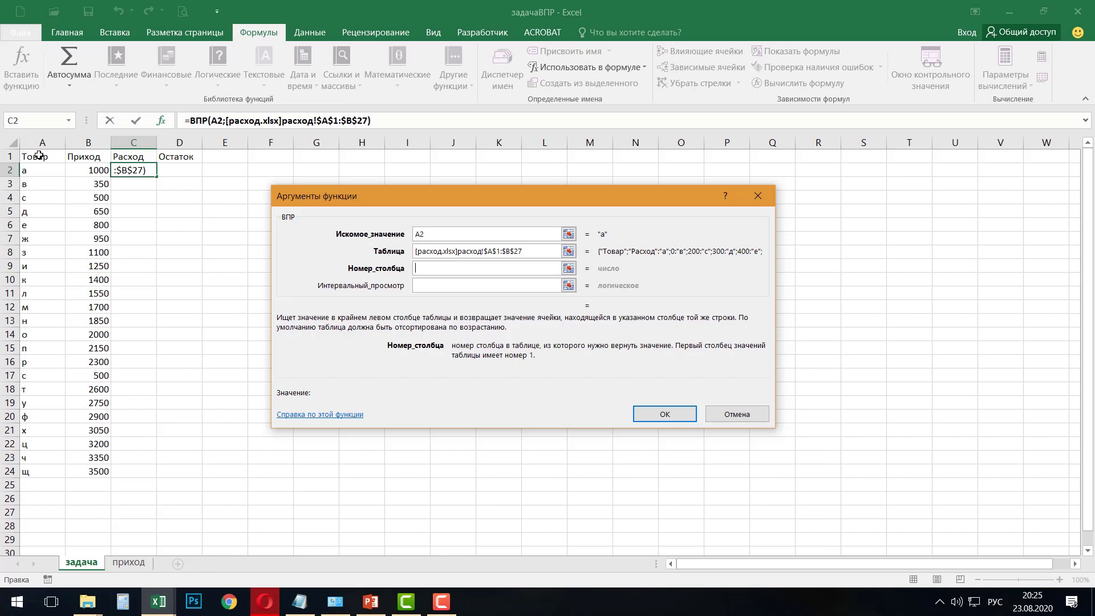
Finish the C2 lookup with column 2 and exact match 0, then fill it to C24.
type("2")
key("Tab")
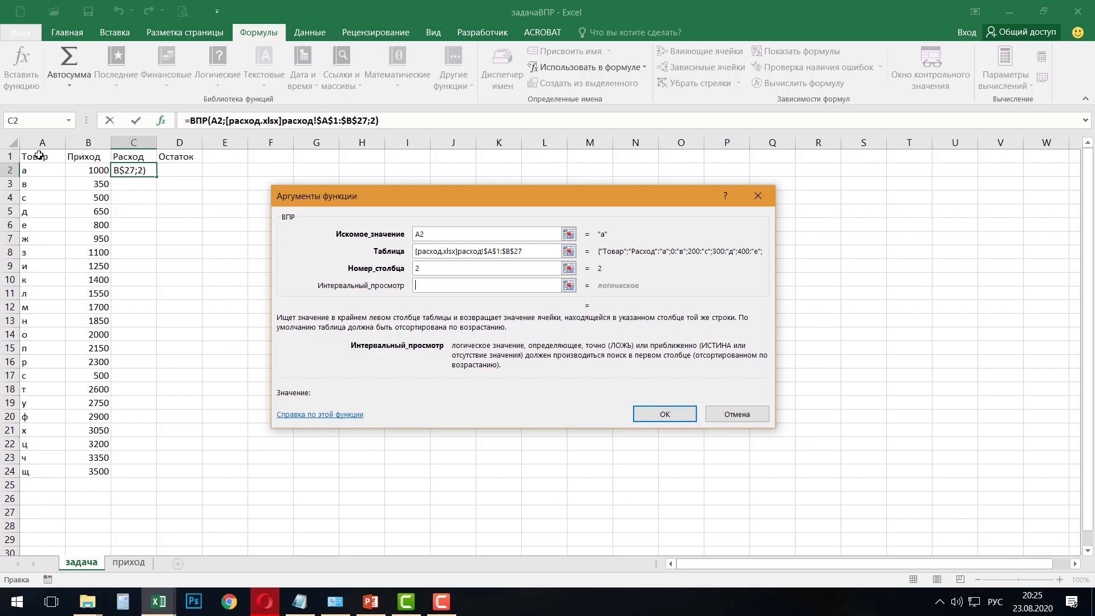
type("0")
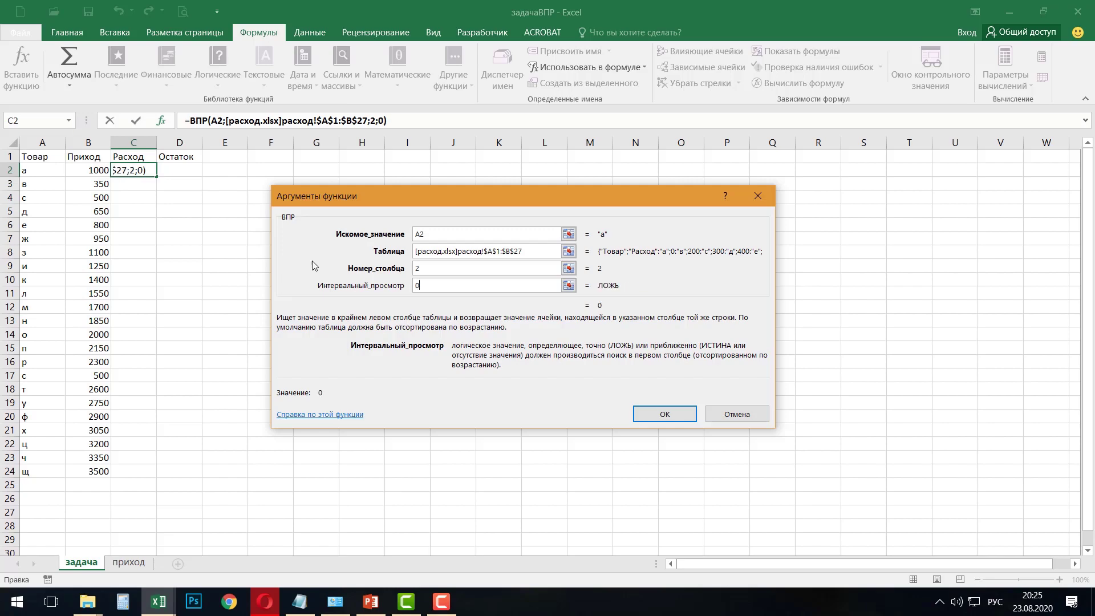
left_click(672, 420)
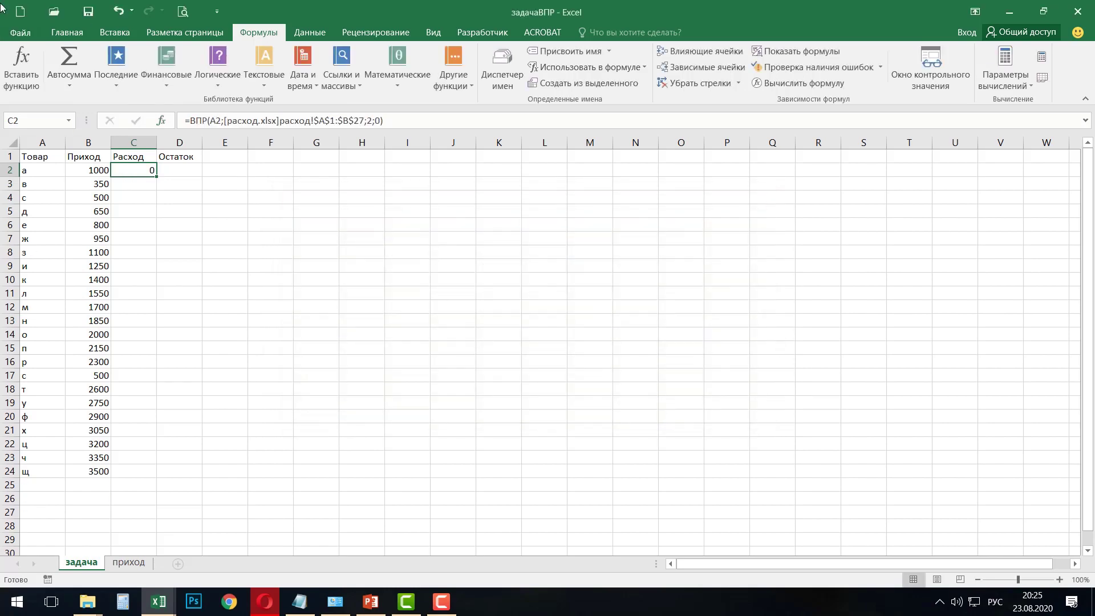
double_click(156, 178)
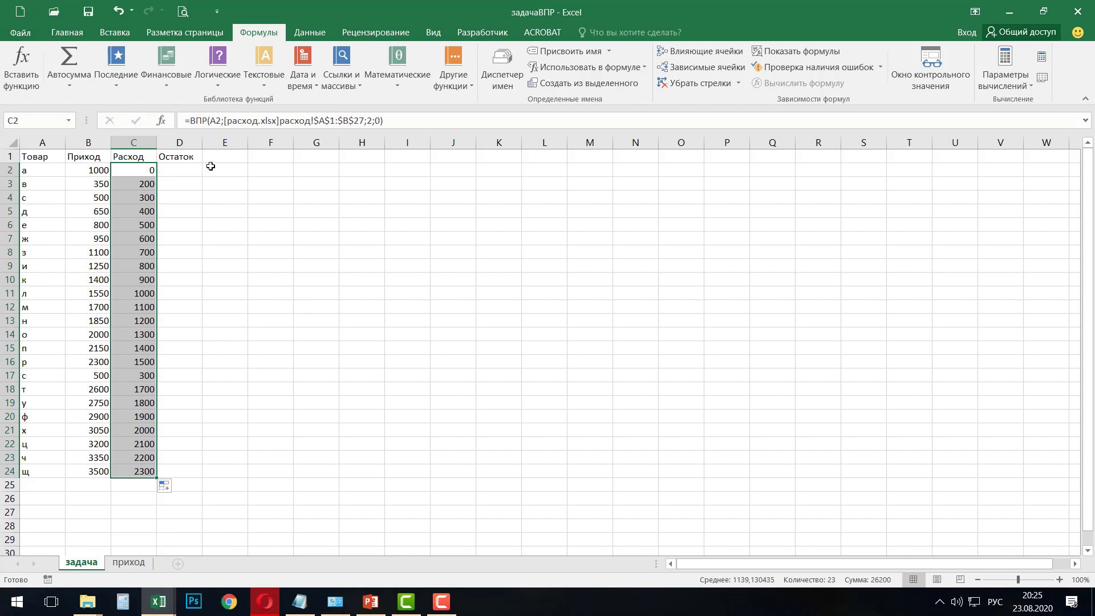
left_click(187, 168)
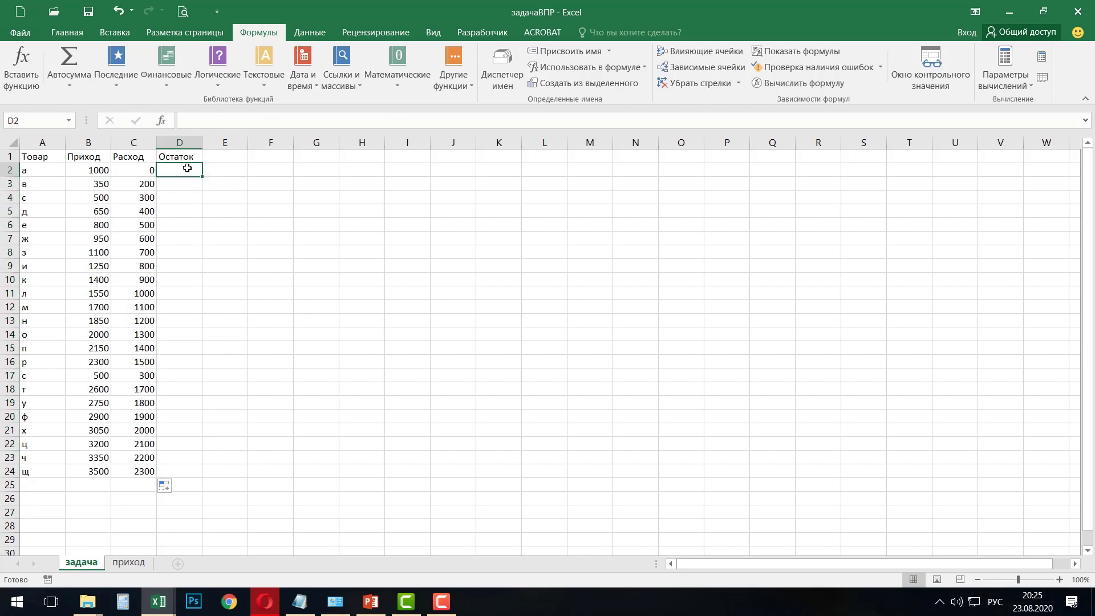
Enter =B2-C2 in D2, fill it down to D24, then close задачаВПР.
type("=")
left_click(95, 170)
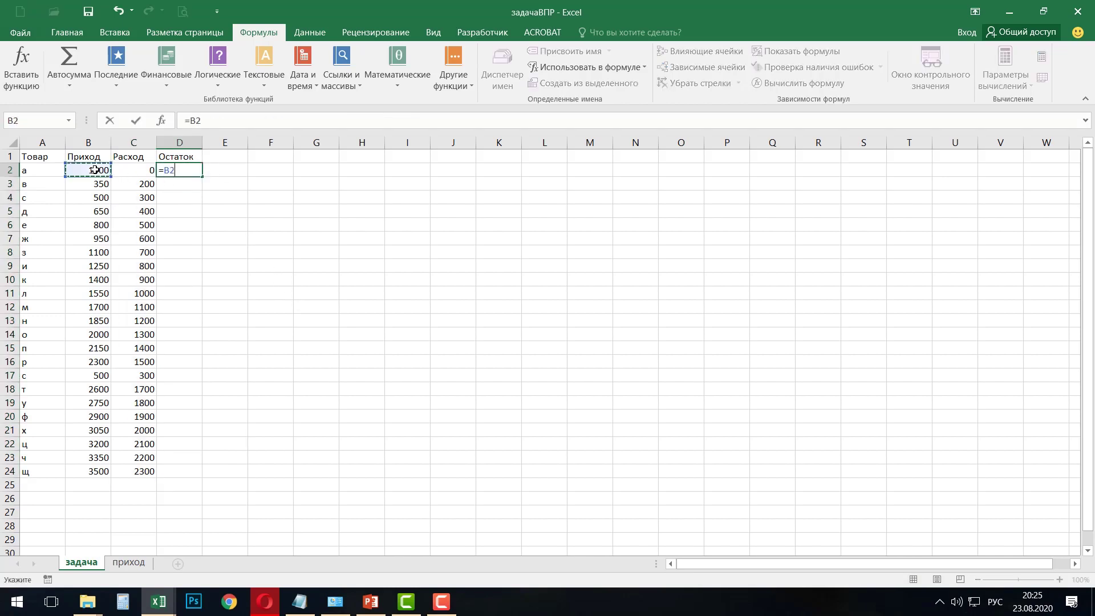
type("-")
left_click(128, 170)
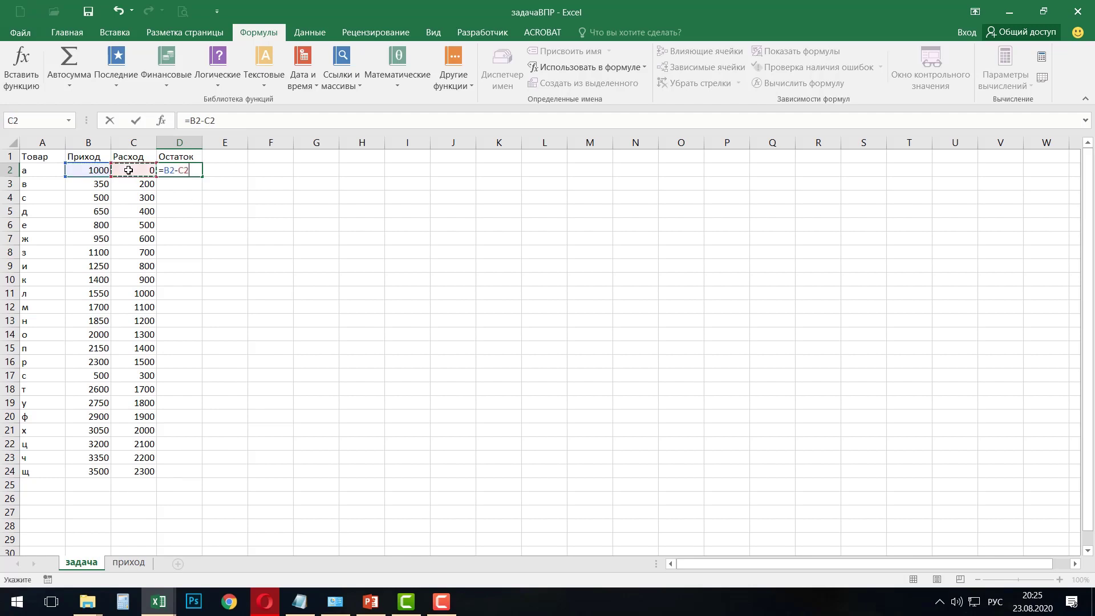
left_click(136, 120)
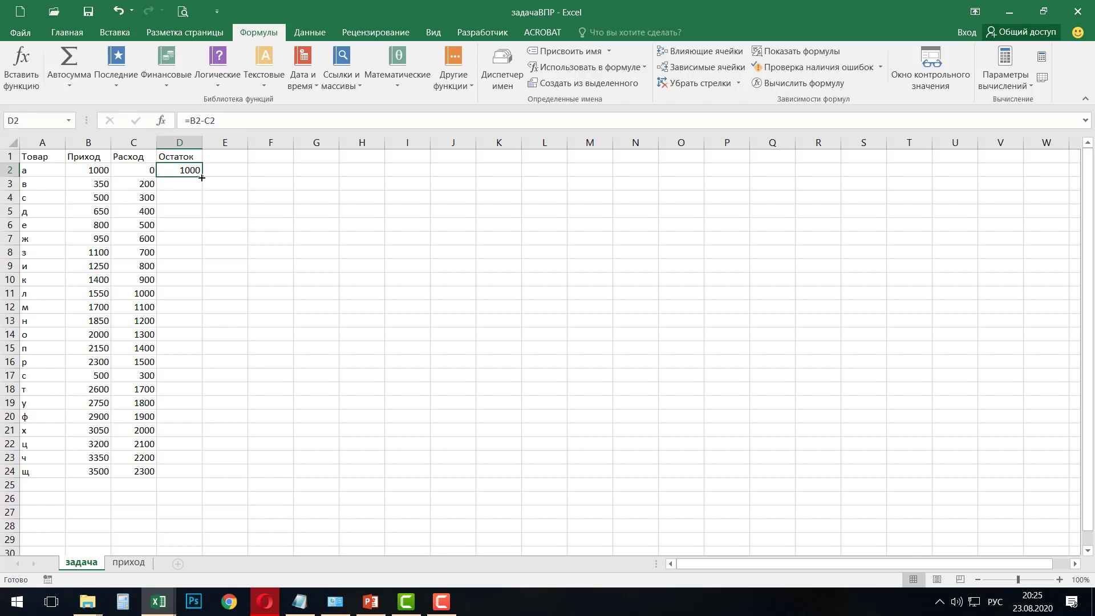
double_click(201, 178)
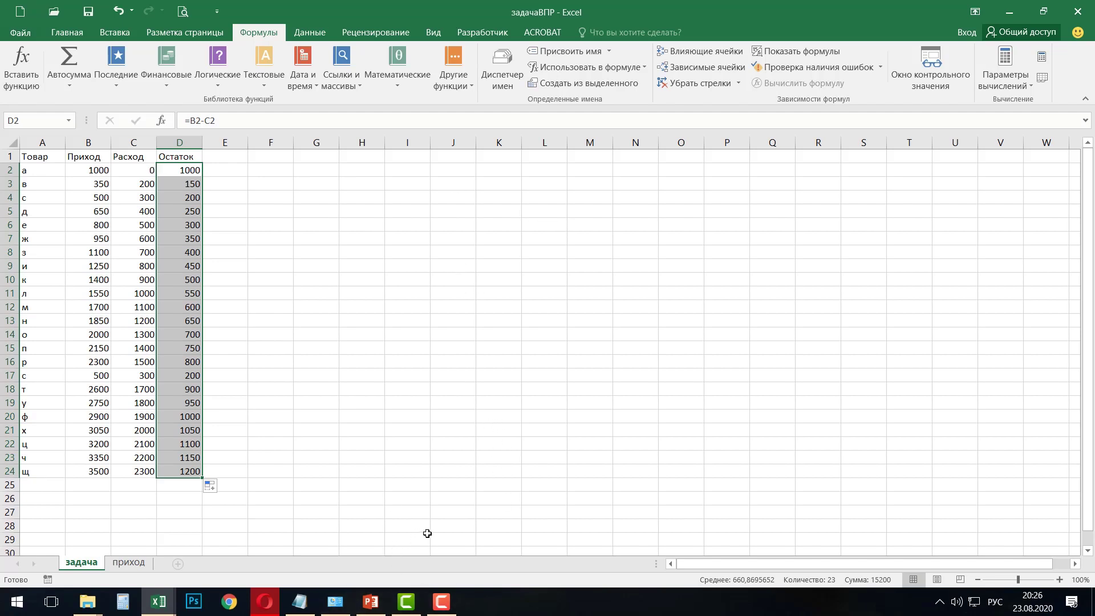
key("ctrl+w")
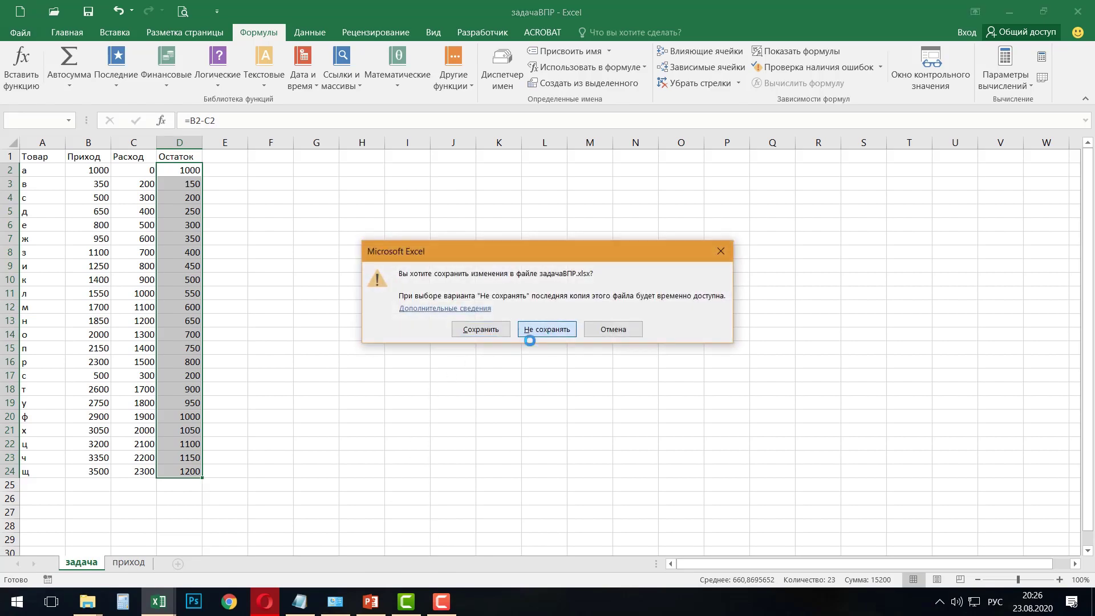